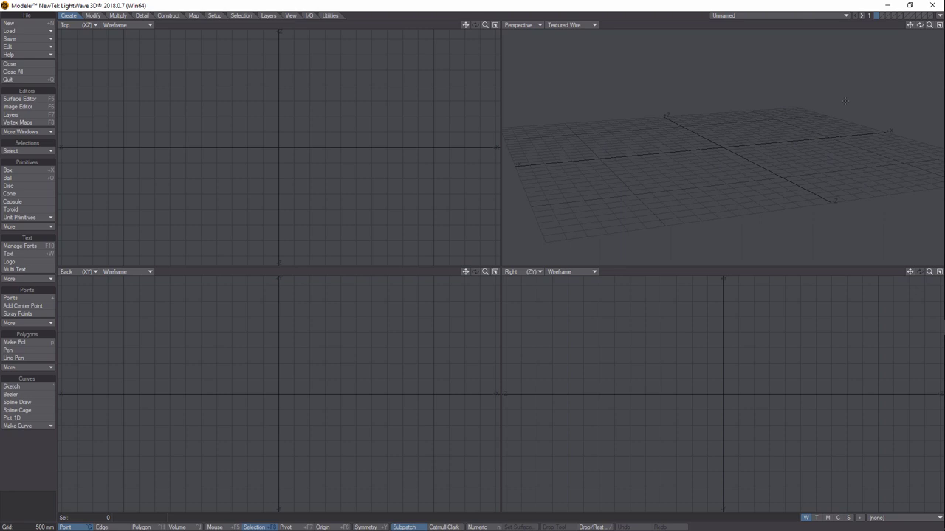
Create a box about 1.7 m tall, wider than it is deep, and center it on the origin
left_click(21, 173)
left_click_drag(209, 108, 344, 198)
left_click(728, 361)
left_click_drag(739, 151, 738, 95)
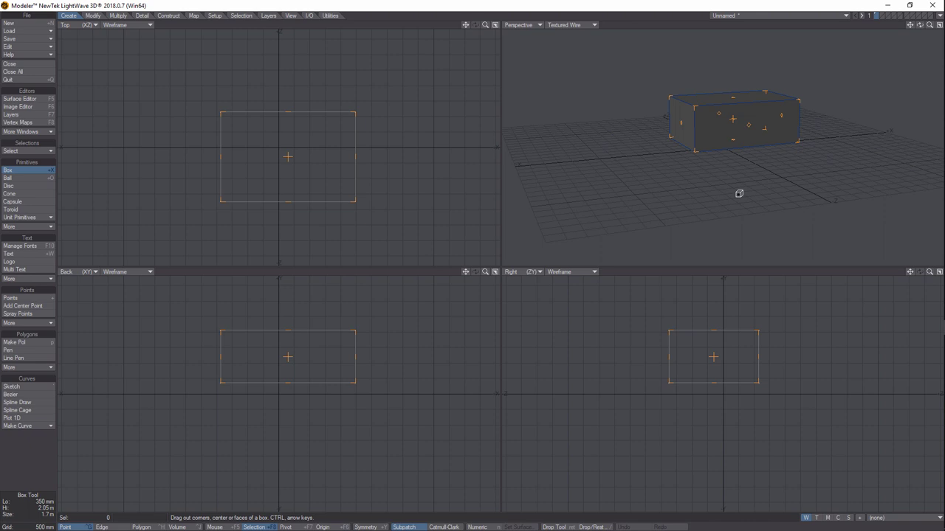
key("space")
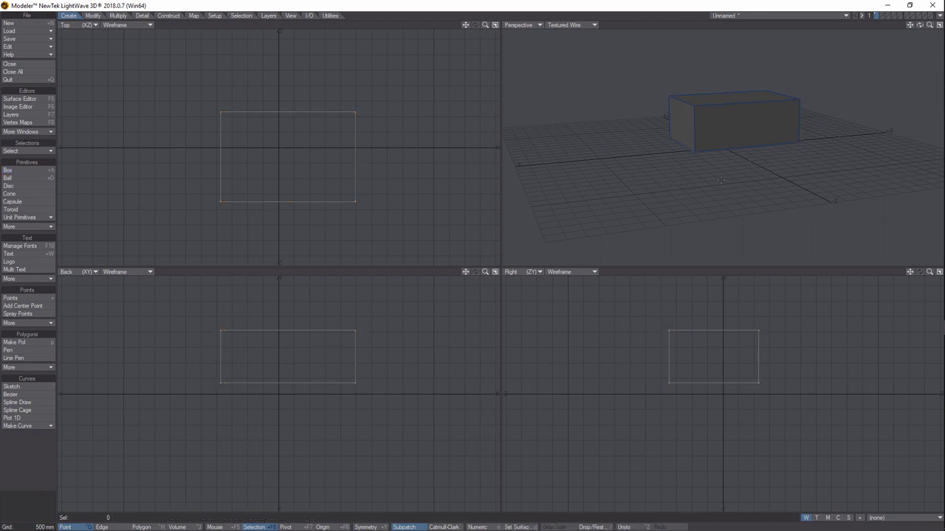
key("F2")
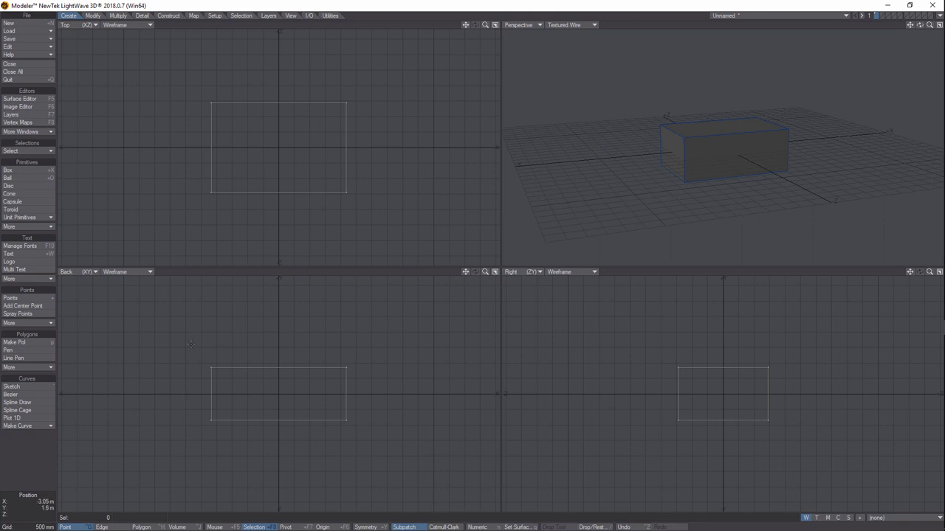
In edge selection mode, select the top, rear vertical and bottom edges of the box's +X end, plus the upper rear edge
left_click(66, 527)
left_click(103, 527)
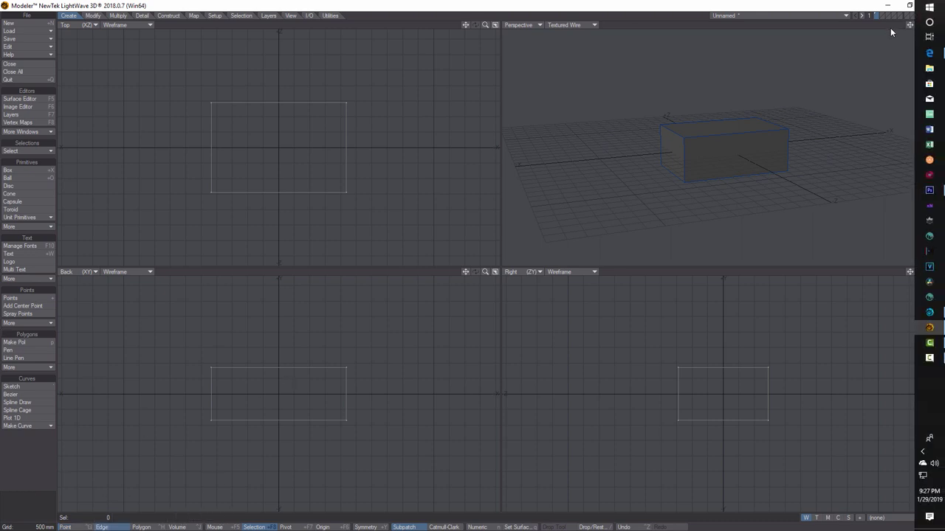
left_click_drag(919, 25, 895, 45)
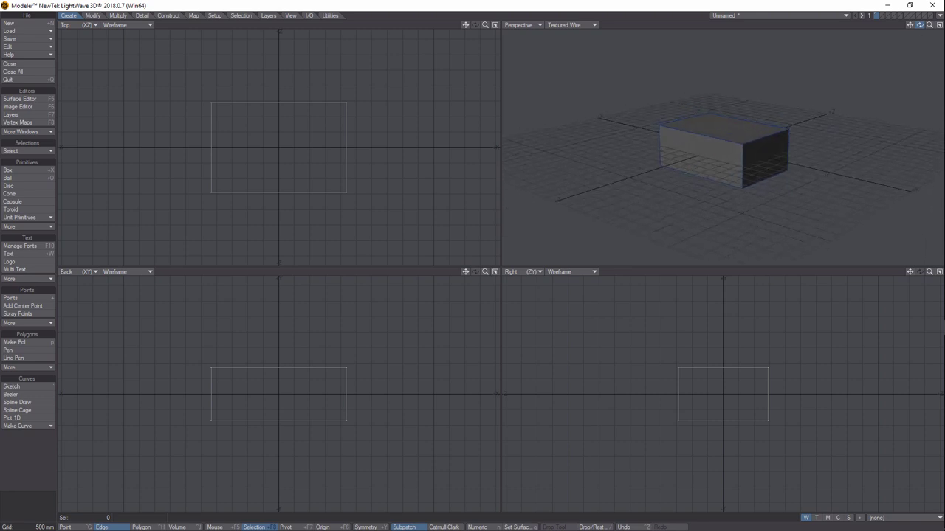
left_click(764, 137)
left_click(784, 161)
left_click(773, 175)
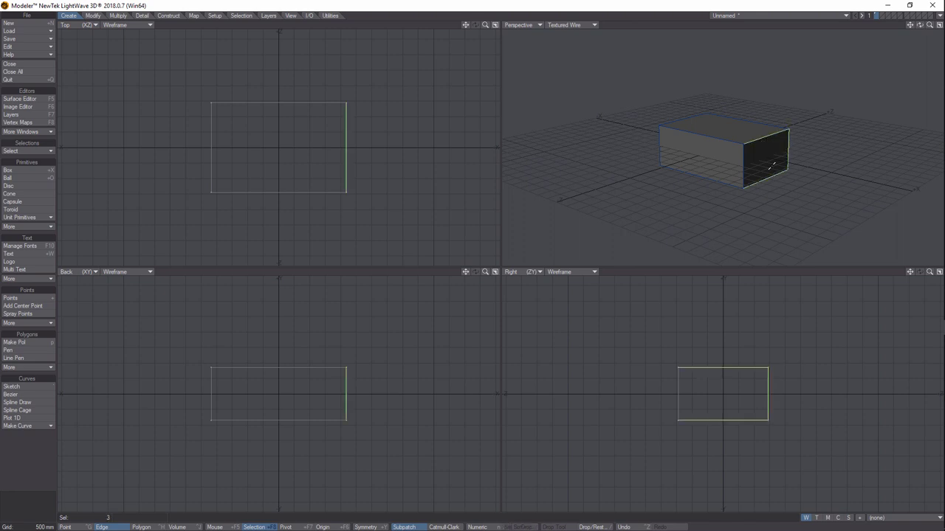
left_click(762, 122)
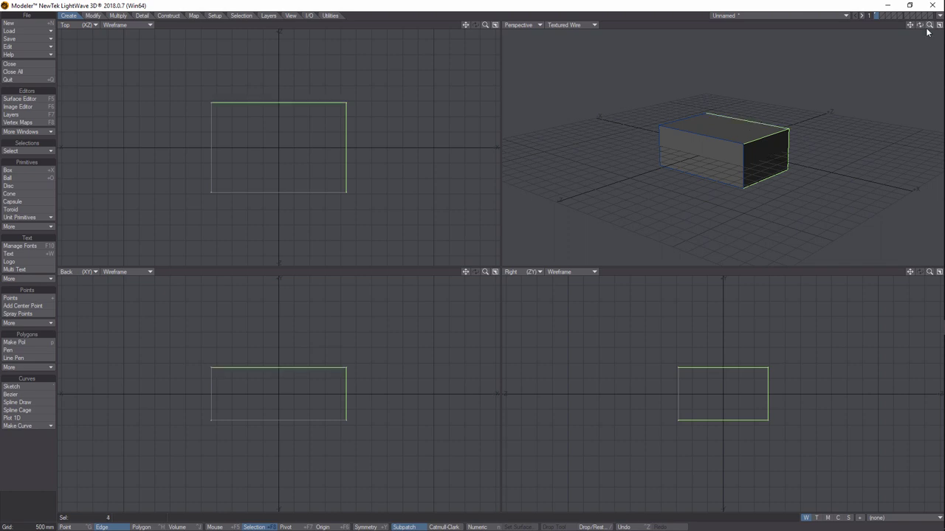
Add the top, rear vertical and bottom edges of the box's -X end to the edge selection
left_click_drag(920, 25, 902, 26)
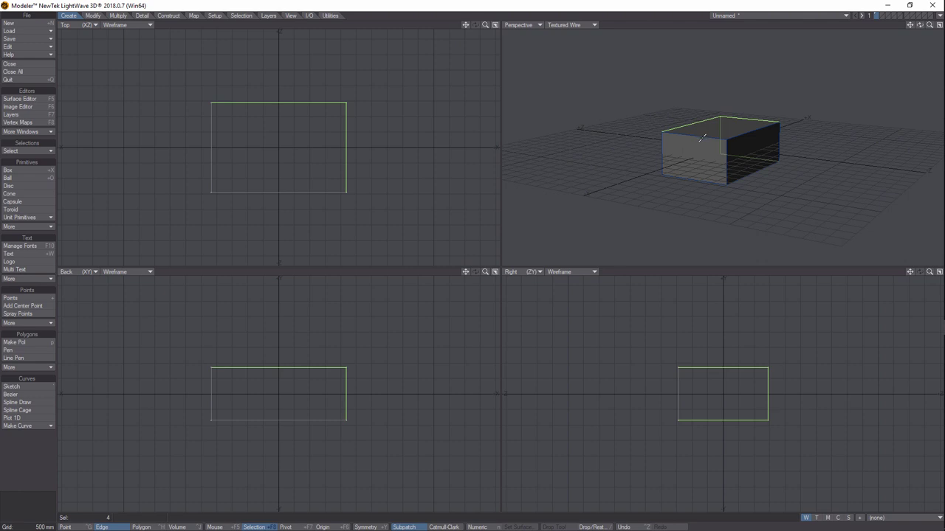
left_click(701, 137)
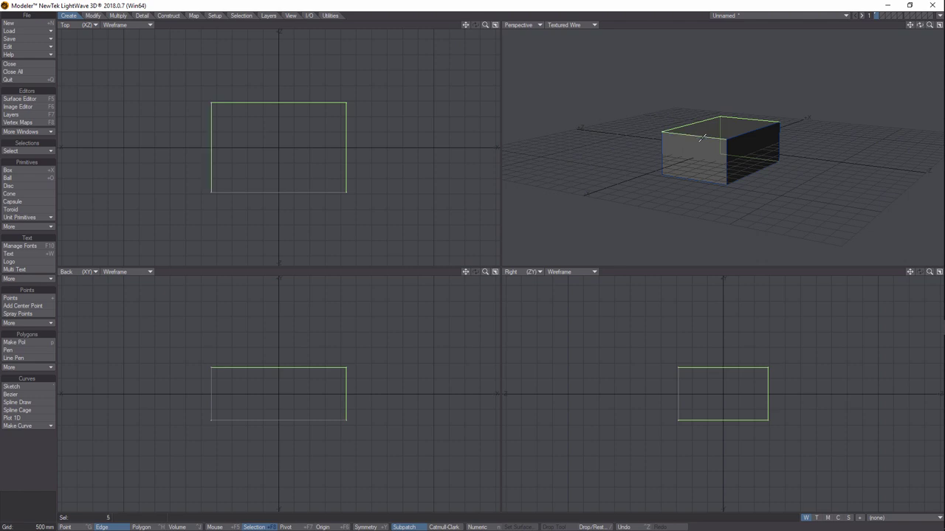
left_click(662, 151)
left_click(690, 178)
left_click_drag(920, 26, 899, 16)
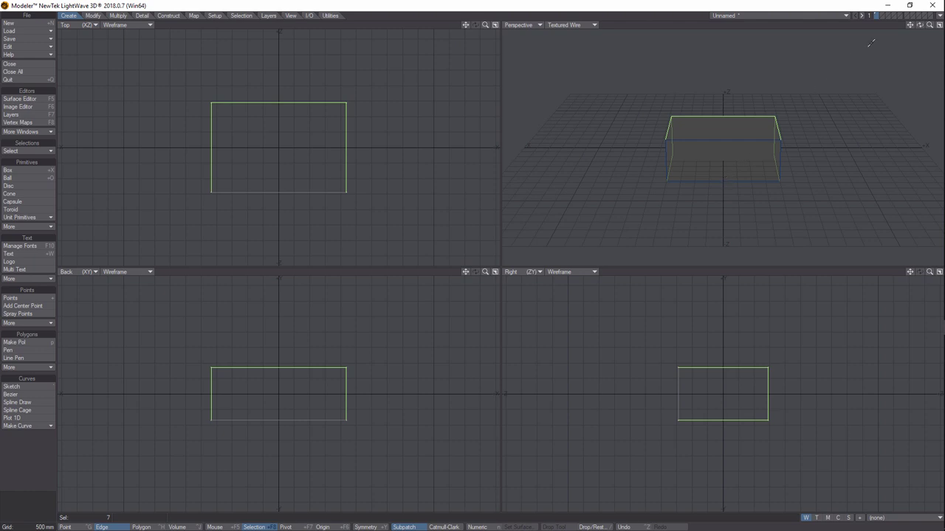
left_click_drag(920, 24, 858, 34)
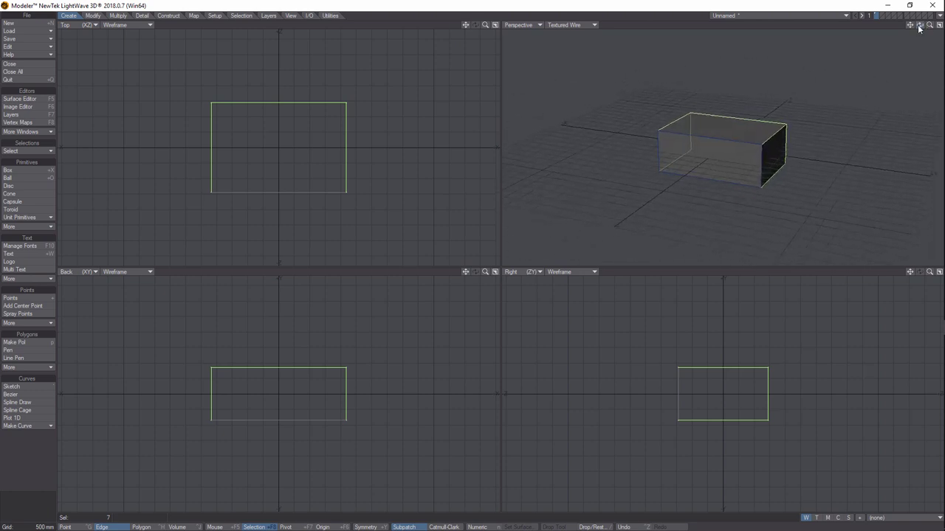
Unwrap the box with ABF UV Unwrap using the selected seam edges, and change the Top viewport to a fitted UV Texture view
left_click(197, 17)
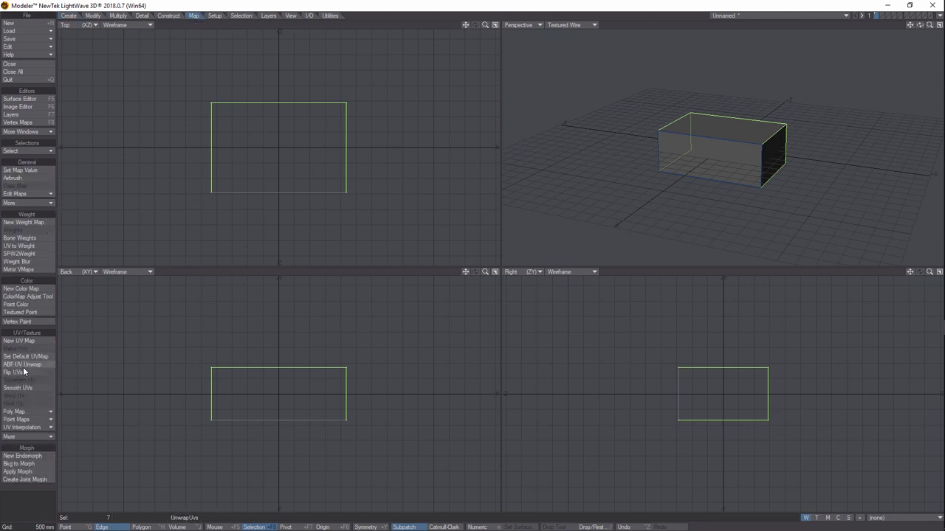
left_click(95, 28)
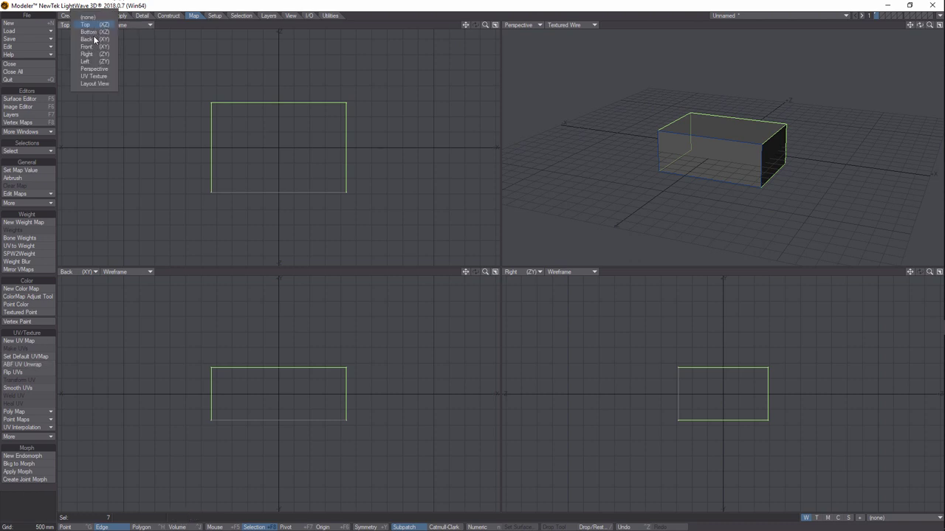
left_click(97, 83)
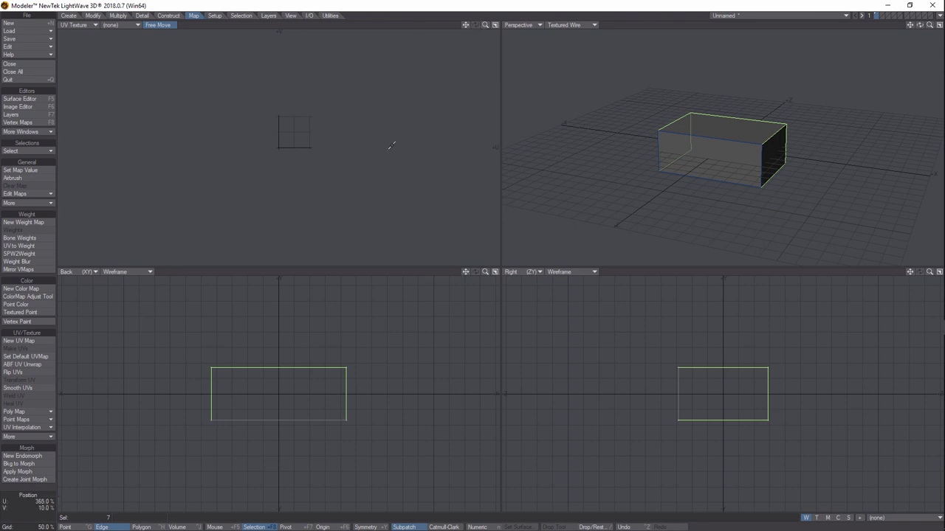
key("a")
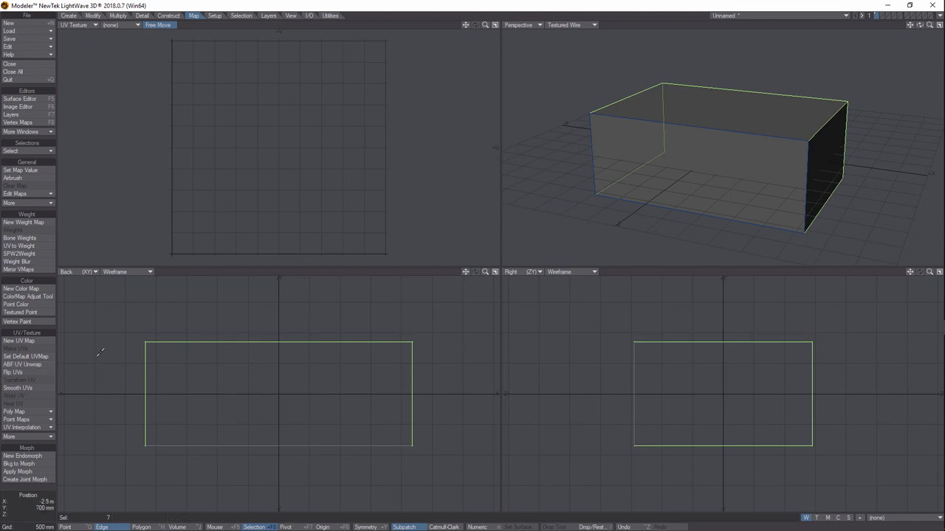
Make the Unwrap texture map active in the Vertex Maps window so the UV view displays it, and close that window
key("F8")
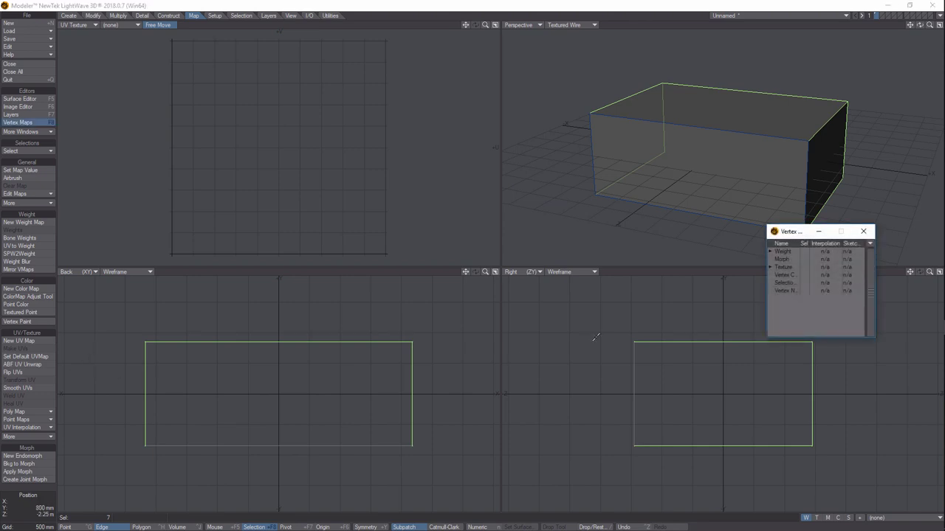
left_click_drag(799, 231, 163, 123)
left_click_drag(240, 157, 265, 151)
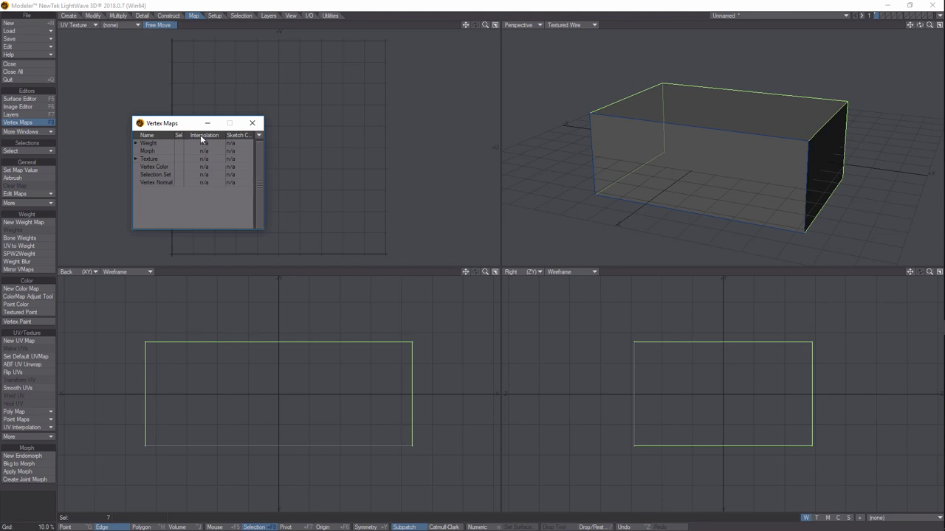
left_click_drag(179, 126, 62, 114)
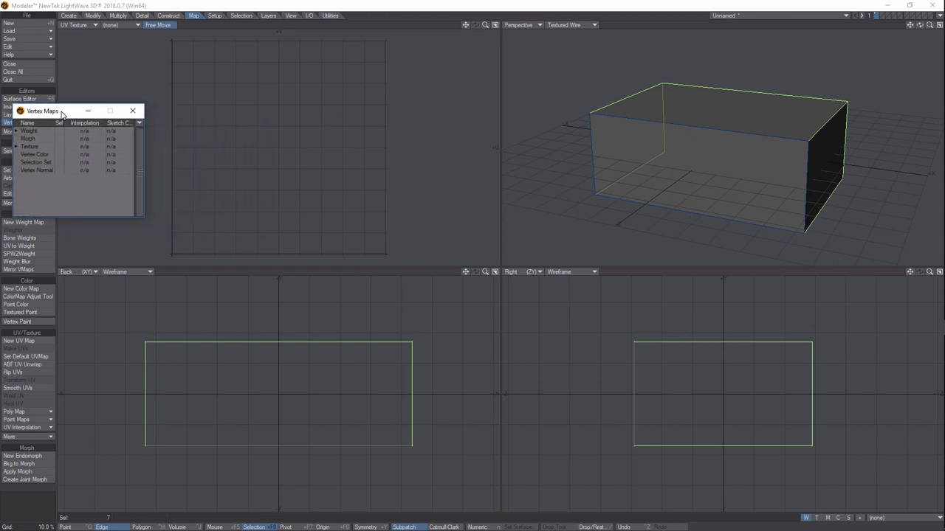
left_click(16, 147)
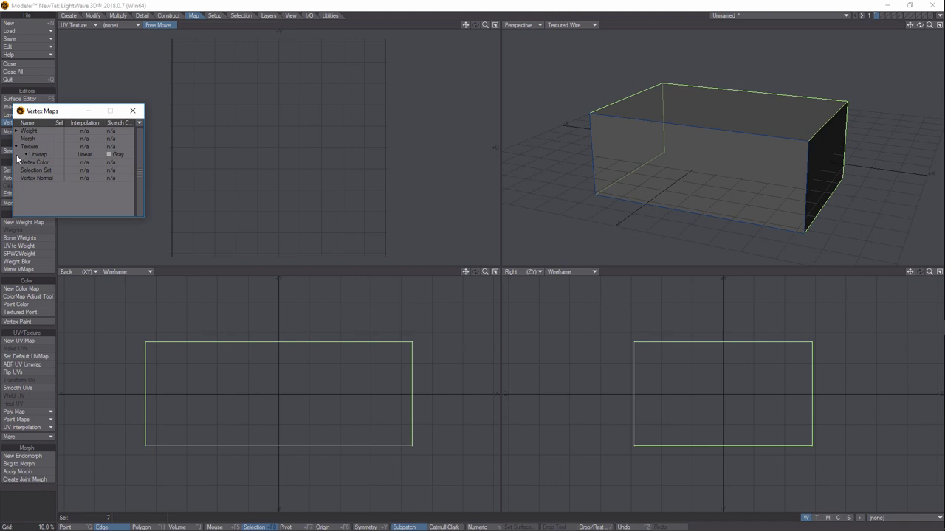
left_click(19, 156)
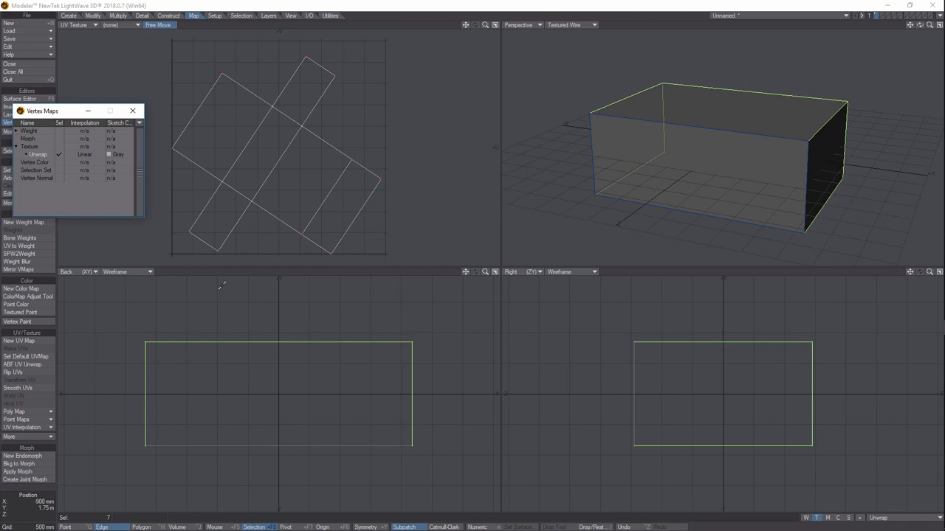
left_click(133, 110)
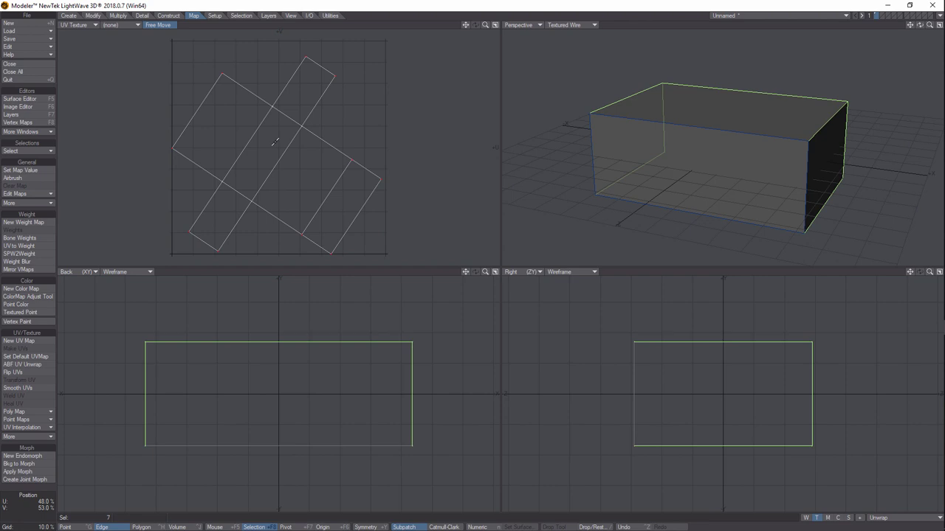
Deselect the edges, then shrink the unwrapped UV layout slightly and reposition it with a margin inside the UV square
left_click(36, 507)
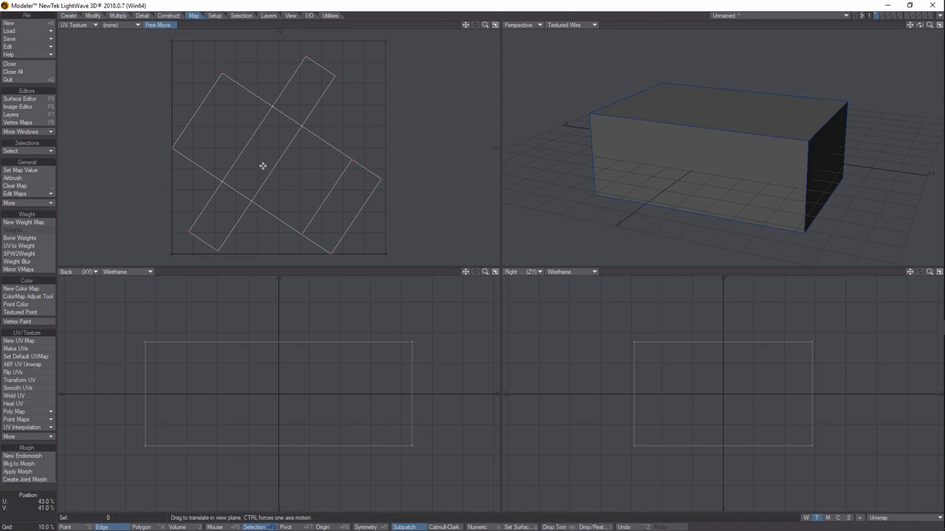
left_click_drag(263, 166, 265, 155)
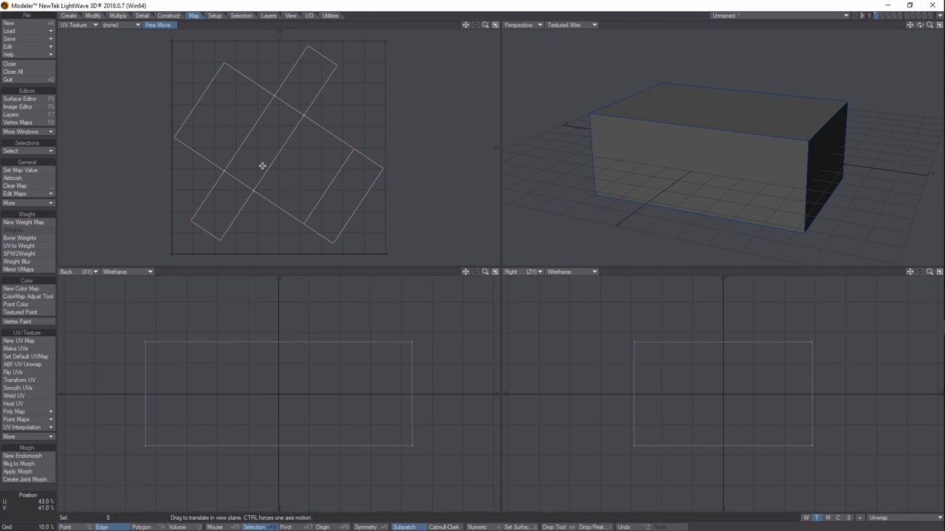
left_click(93, 15)
left_click(36, 330)
left_click_drag(337, 200, 324, 201)
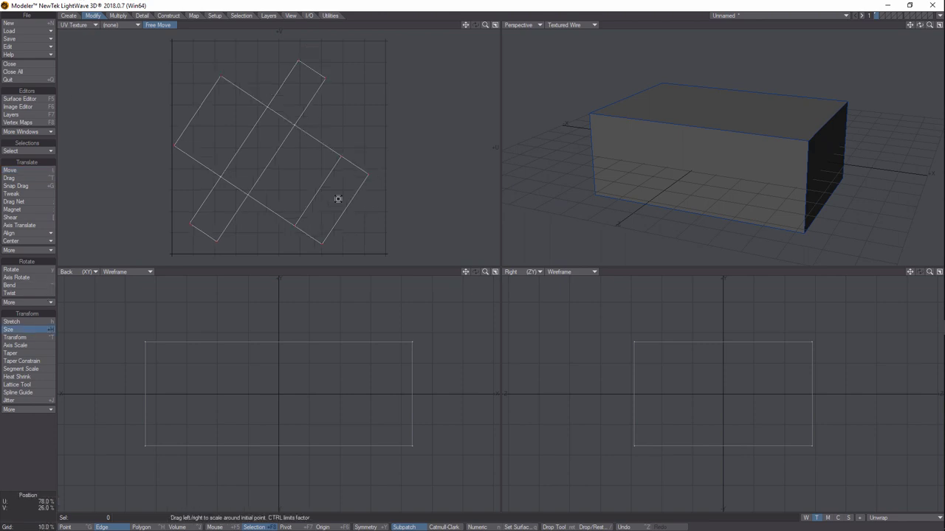
key("t")
left_click_drag(311, 177, 322, 168)
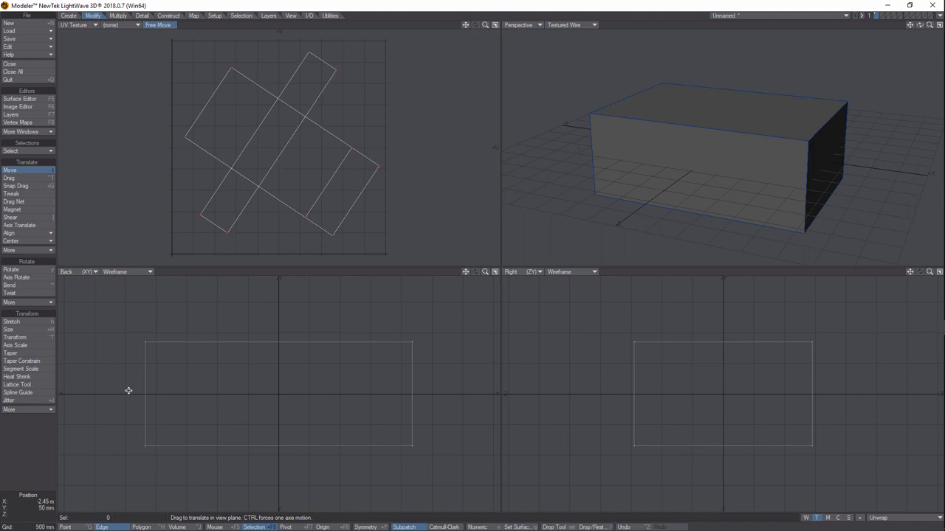
key("space")
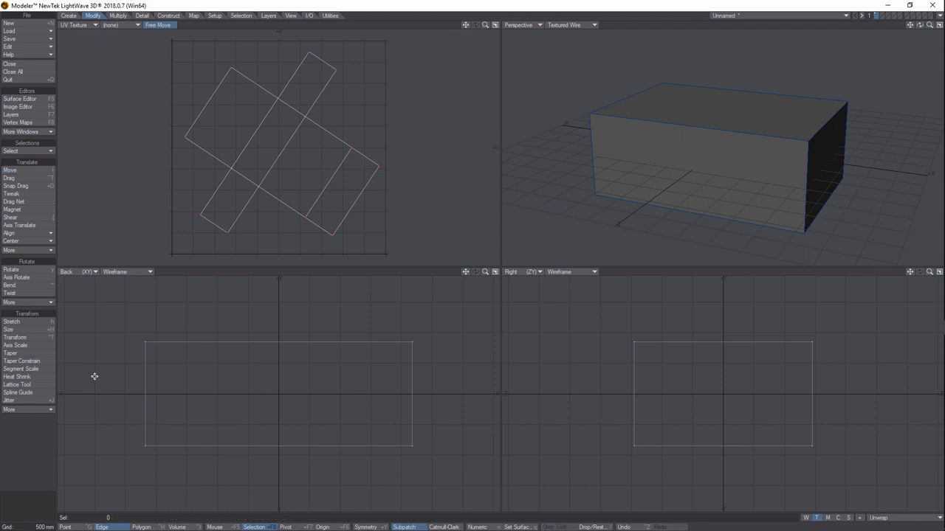
Save the object to the Desktop as box77
left_click(49, 39)
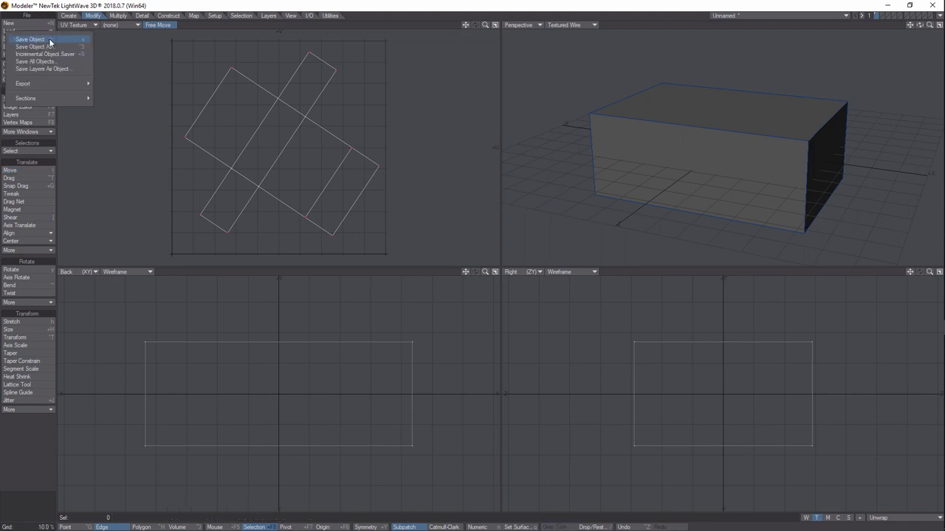
left_click(49, 41)
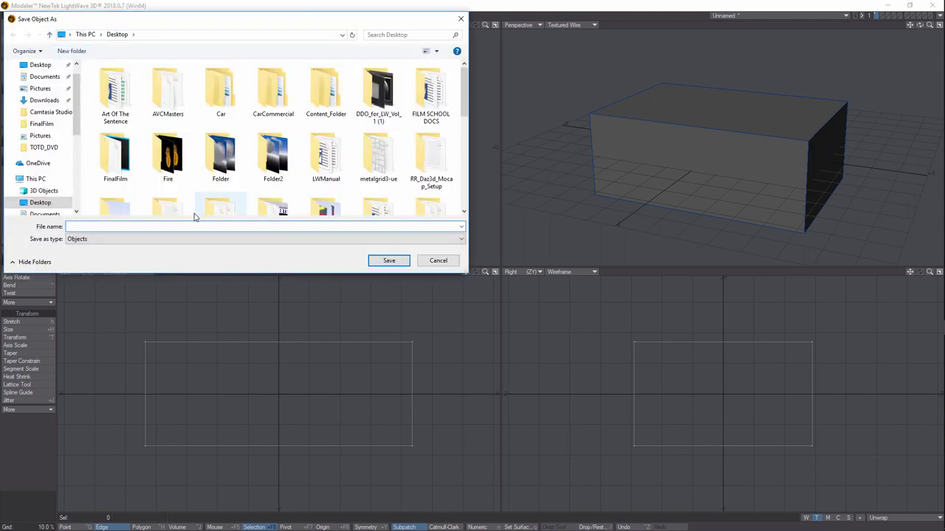
type("b")
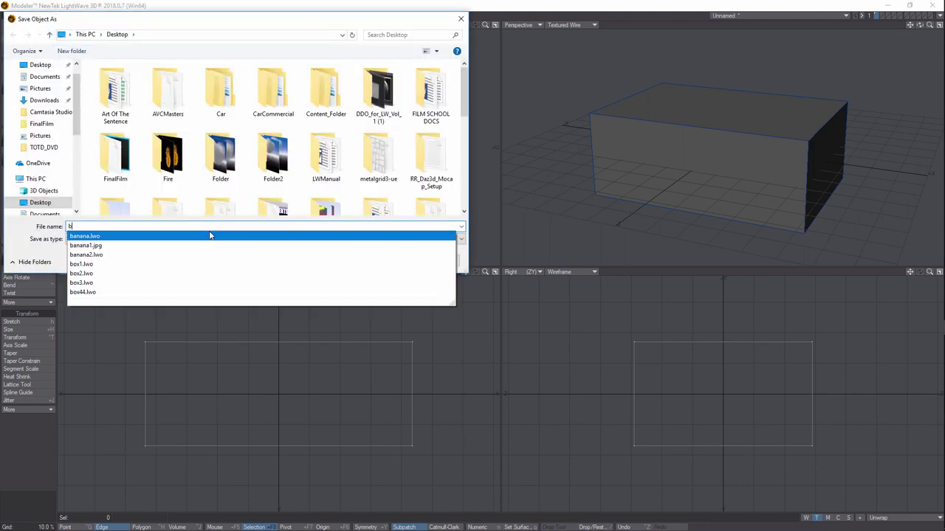
type("ox")
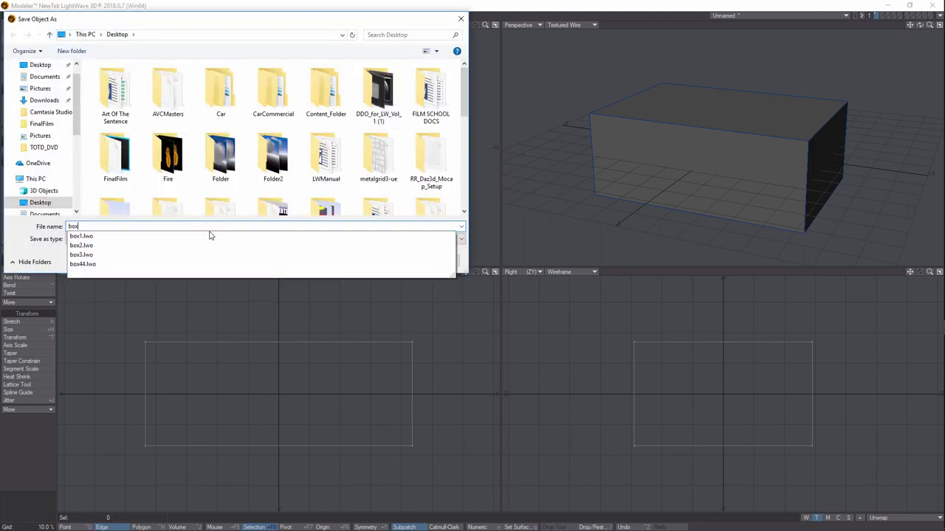
type("77")
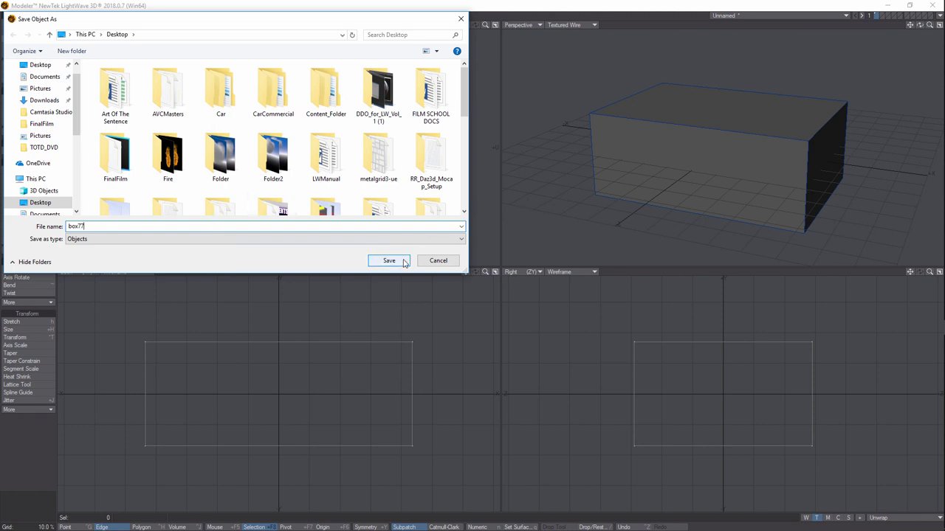
left_click(389, 261)
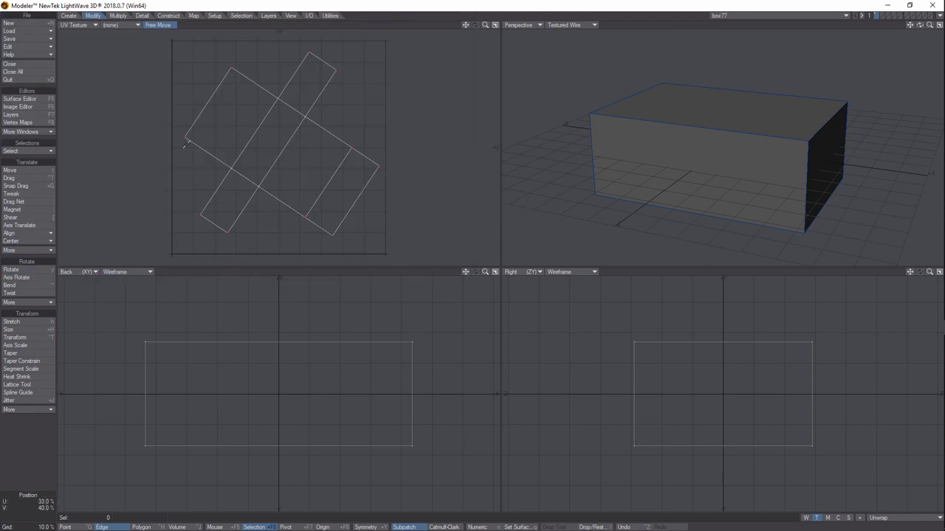
left_click(42, 38)
left_click(28, 44)
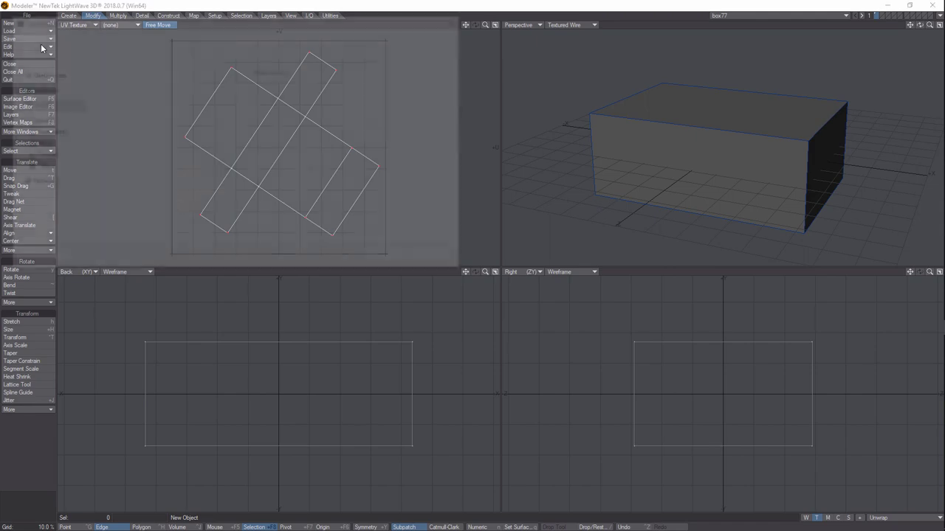
left_click(431, 256)
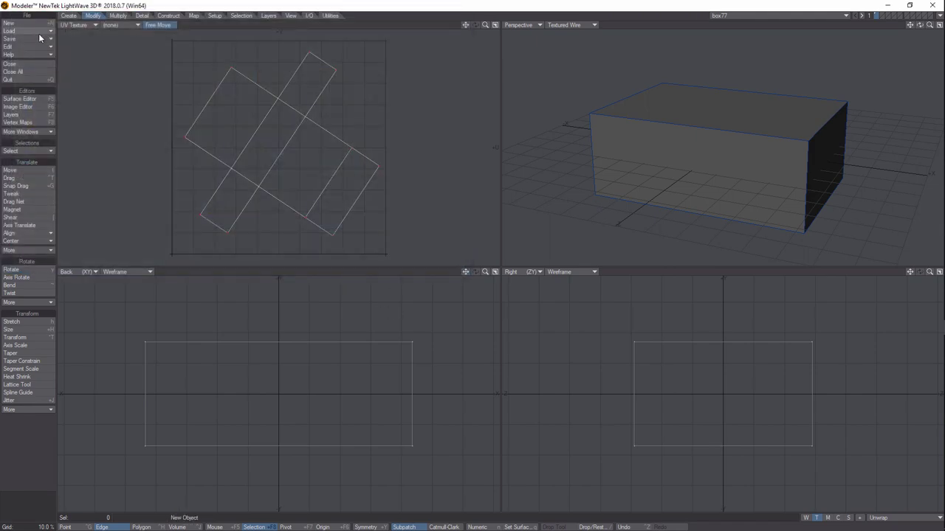
left_click(42, 39)
left_click(41, 51)
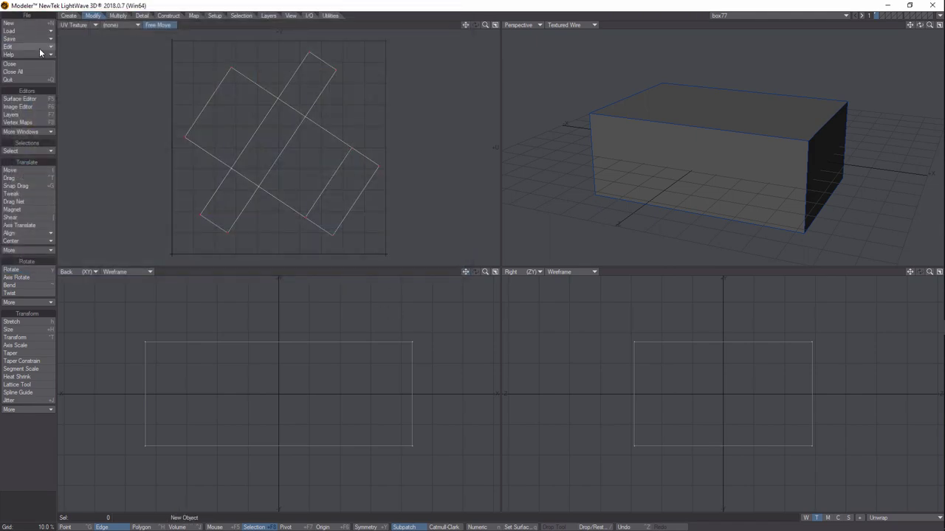
left_click(45, 44)
left_click(45, 44)
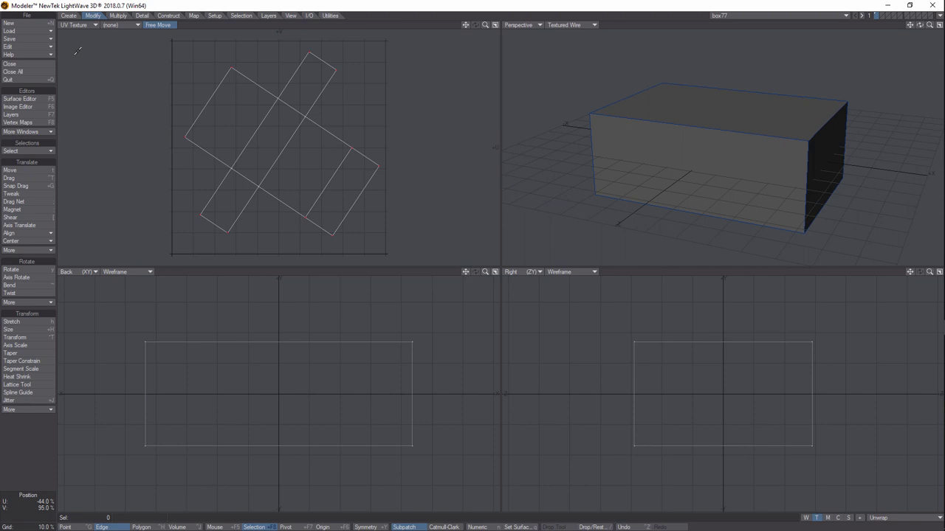
Maximize the UV Texture viewport and fit the view so the whole UV square is visible
left_click(496, 26)
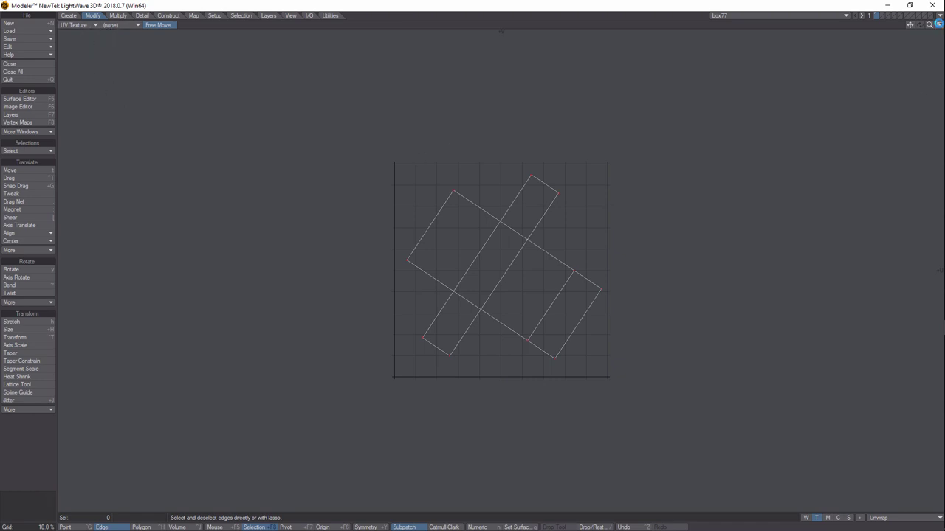
left_click(940, 25)
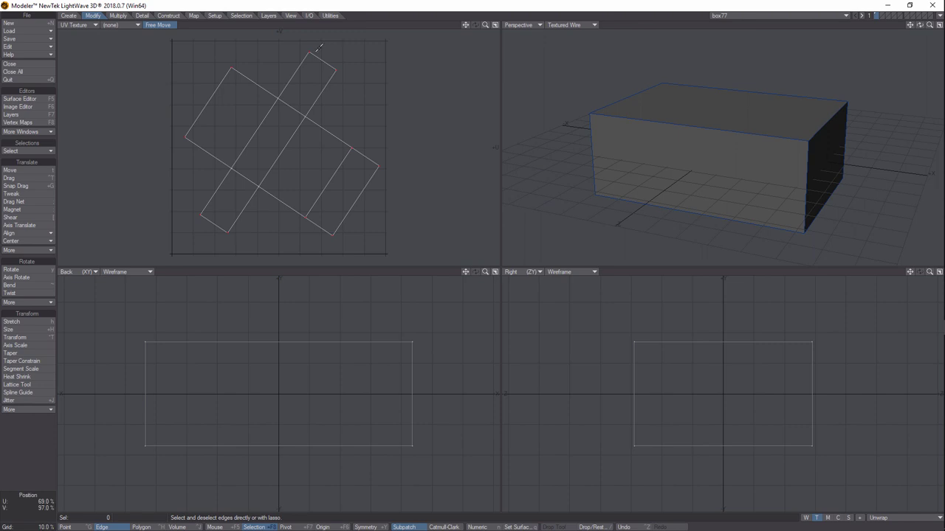
left_click(495, 25)
key("a")
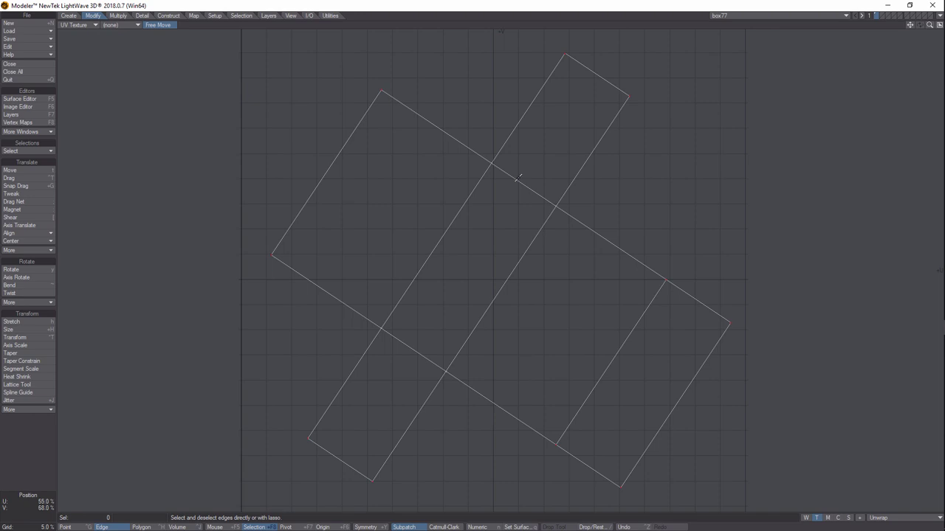
left_click_drag(929, 24, 918, 35)
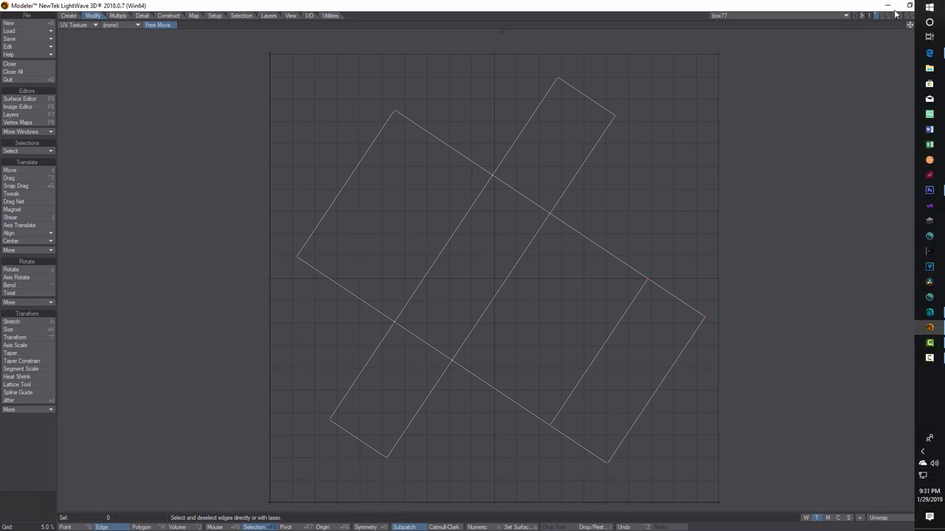
Switch to Photoshop and create a document from the Clipboard preset
mouse_move(934, 170)
left_click(929, 189)
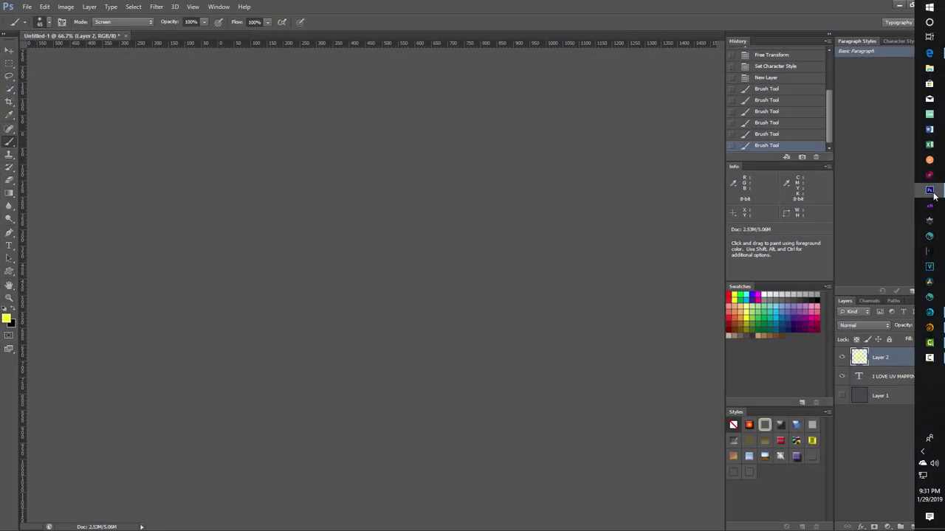
left_click(29, 7)
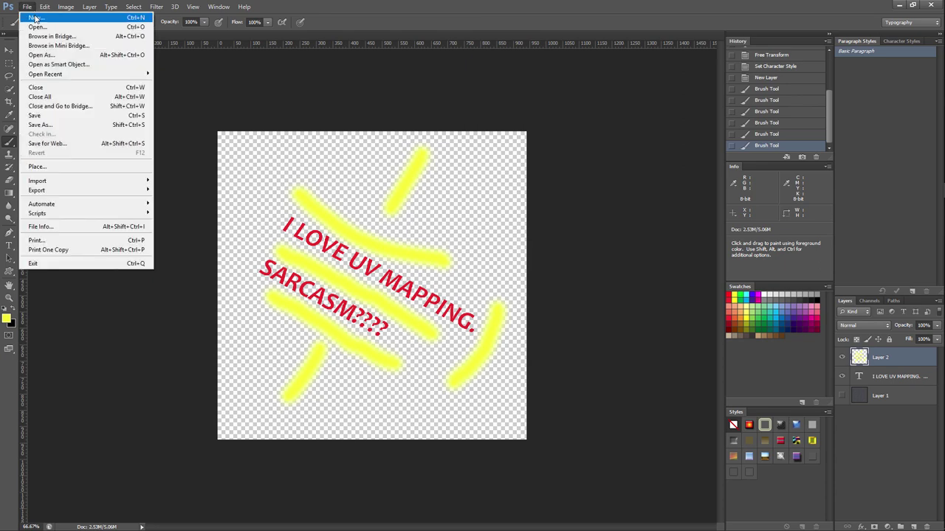
left_click(37, 16)
left_click(569, 137)
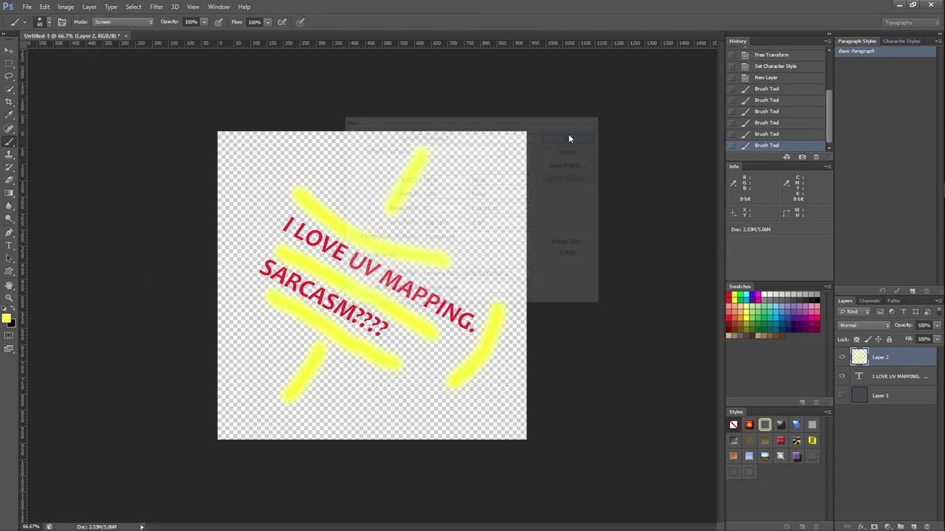
Create another transparent document of 1920 × 1080 pixels and paste the captured UV view in place
left_click(26, 8)
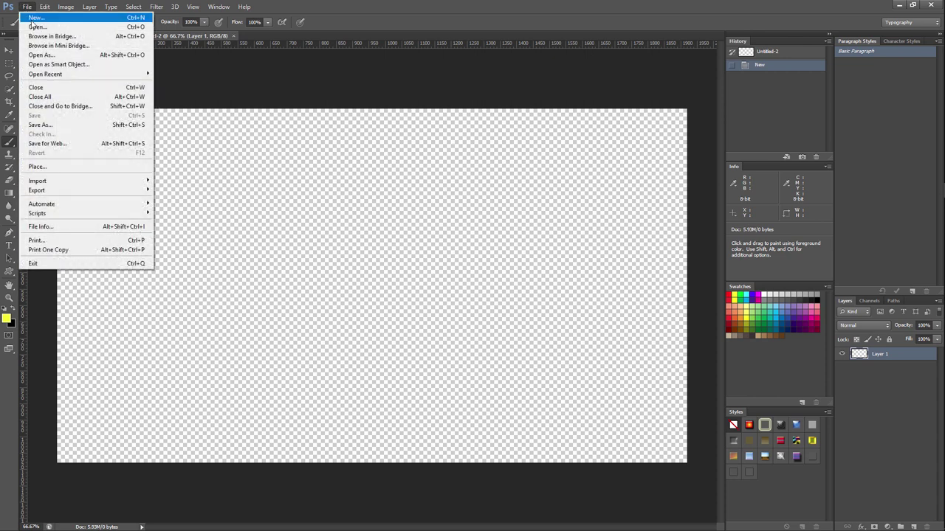
left_click(33, 18)
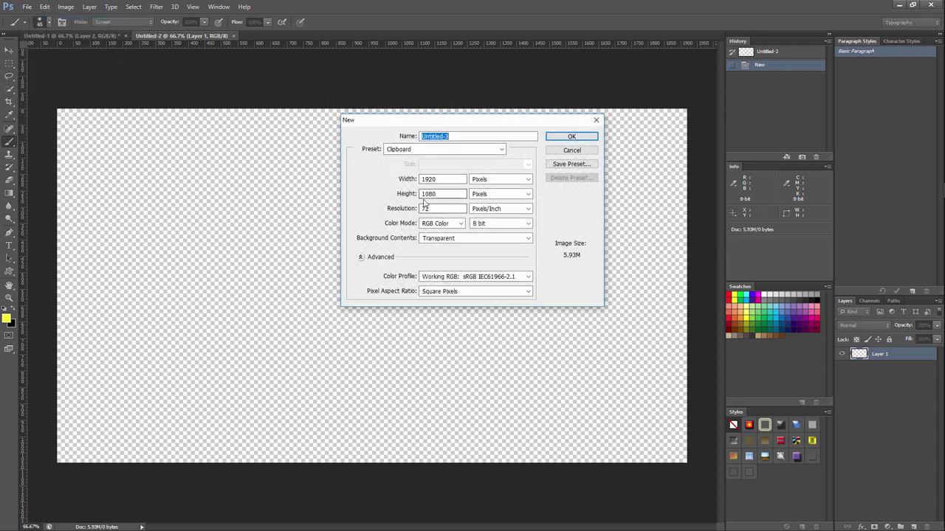
left_click(573, 139)
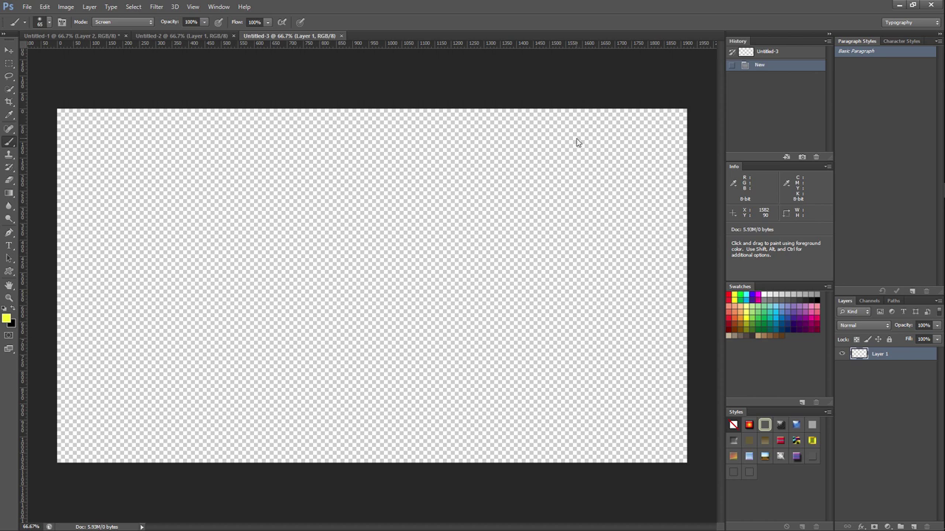
left_click(45, 7)
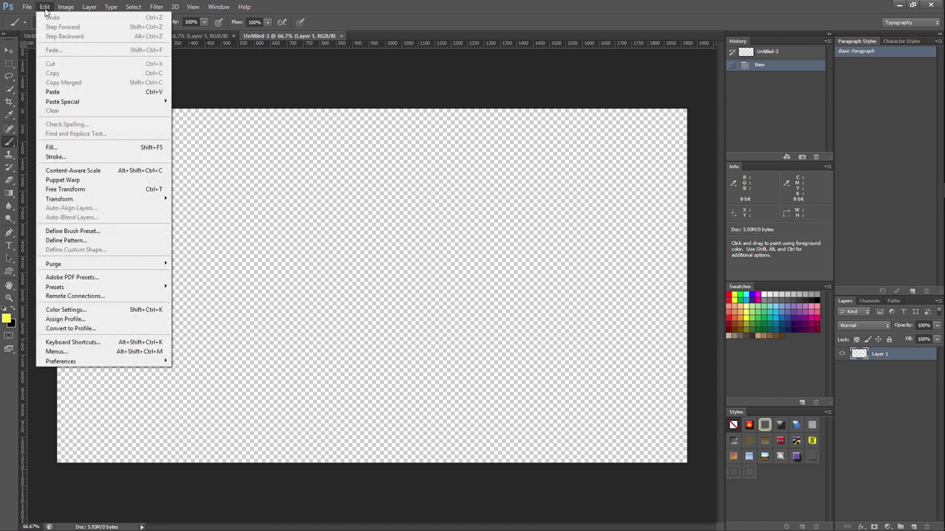
mouse_move(71, 102)
left_click(197, 101)
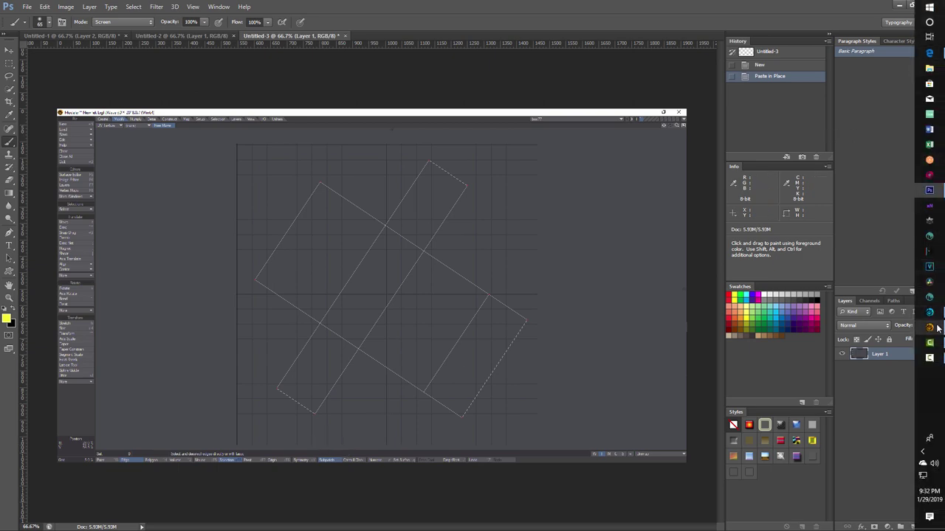
Switch to LightWave Modeler, zoom the UV view out for a wider margin around the UV square, and return to Photoshop
left_click(931, 329)
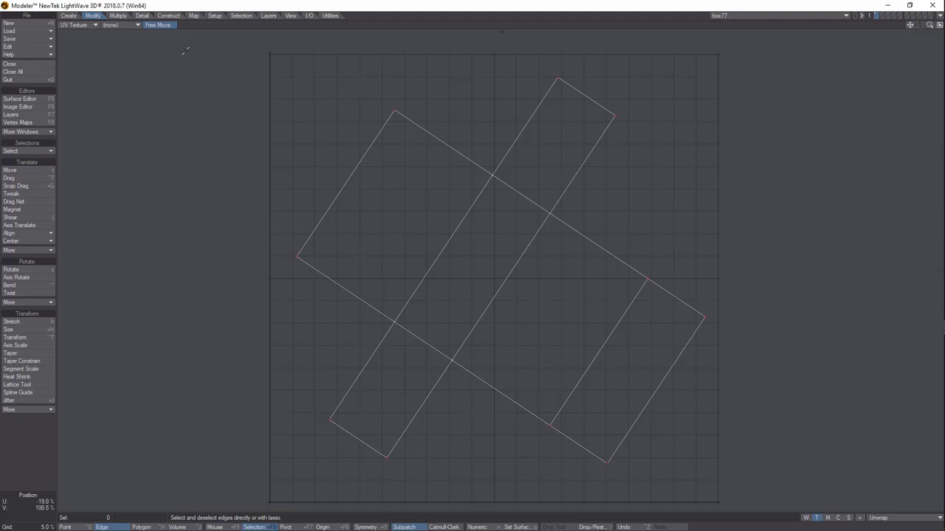
left_click_drag(929, 24, 905, 27)
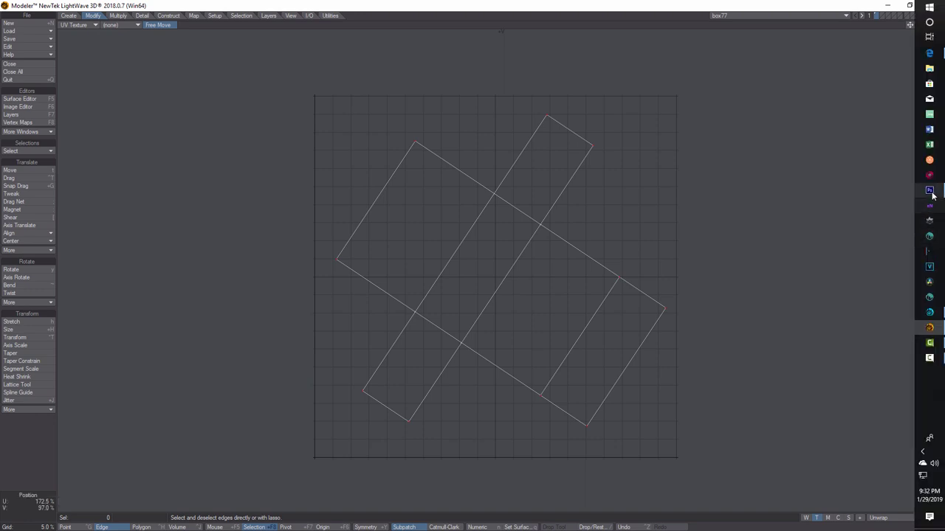
left_click(930, 191)
Close all open documents without saving their changes
left_click(26, 7)
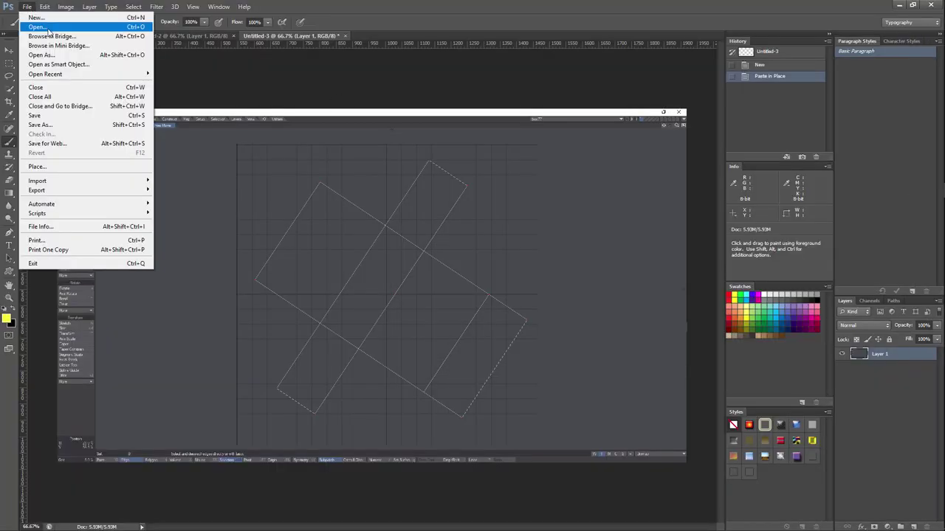
left_click(44, 87)
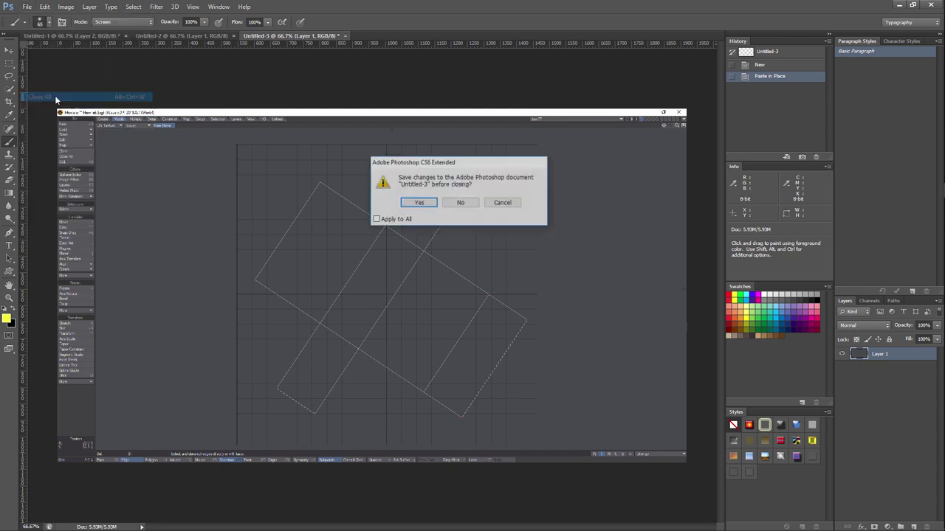
left_click(461, 202)
left_click(460, 202)
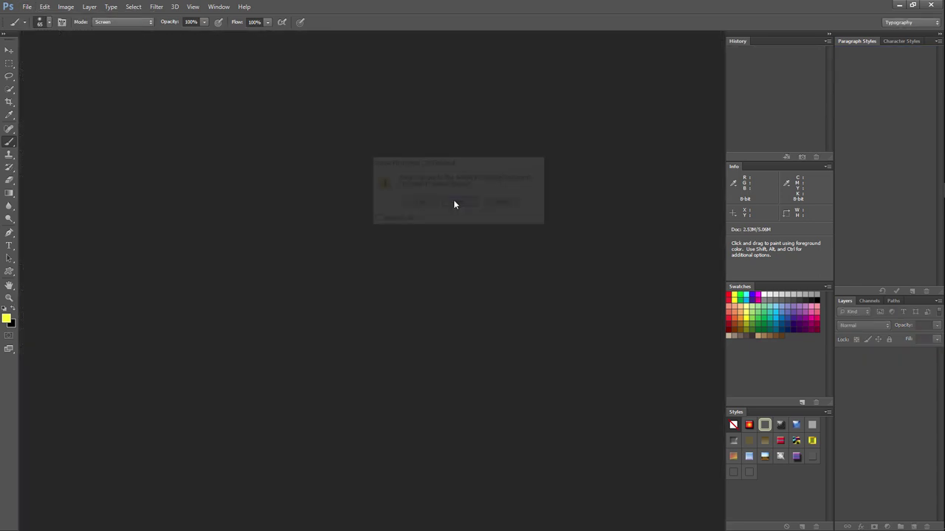
left_click(461, 202)
Create a transparent 1920 × 1080 pixel document at 72 pixels/inch and paste the new UV view capture in place
left_click(26, 6)
left_click(35, 16)
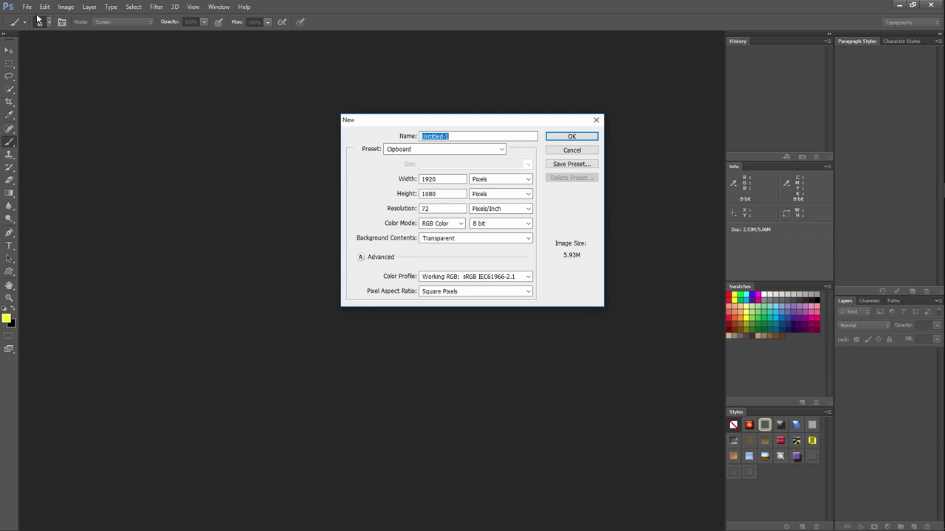
left_click(567, 140)
left_click(44, 8)
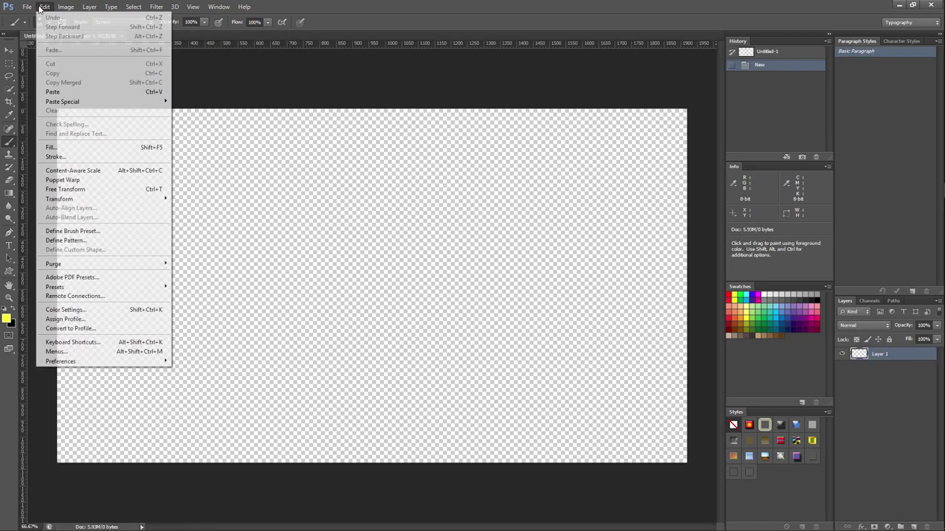
mouse_move(85, 103)
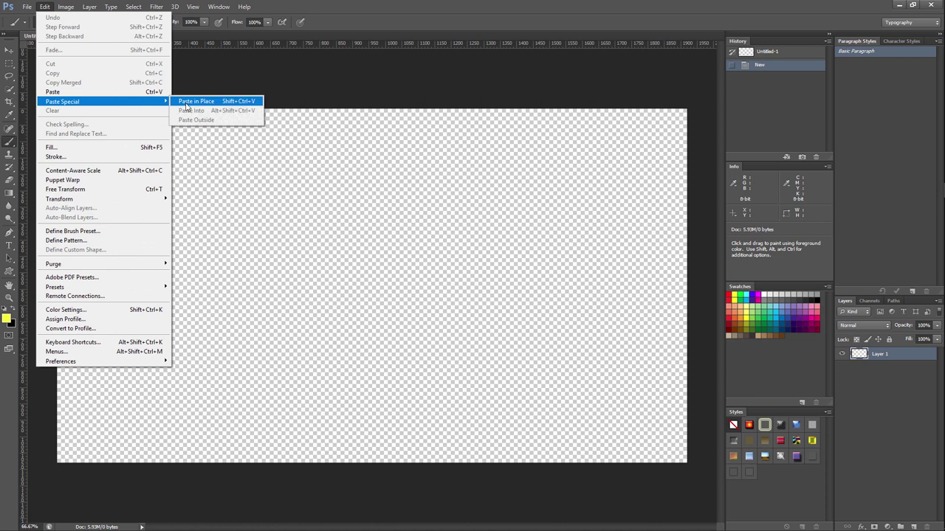
left_click(188, 101)
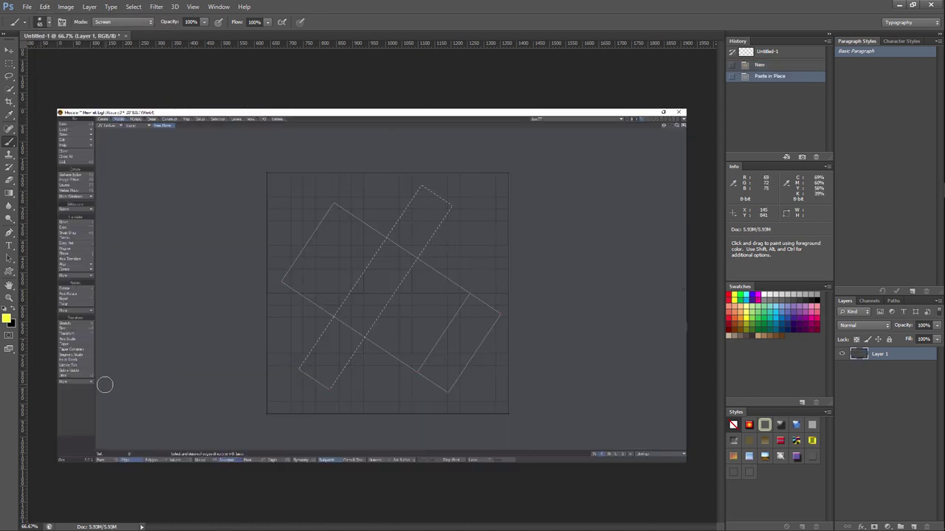
Draw a crop region of about 800 × 774 pixels around the UV square in the pasted capture
left_click(9, 101)
left_click_drag(263, 168, 525, 420)
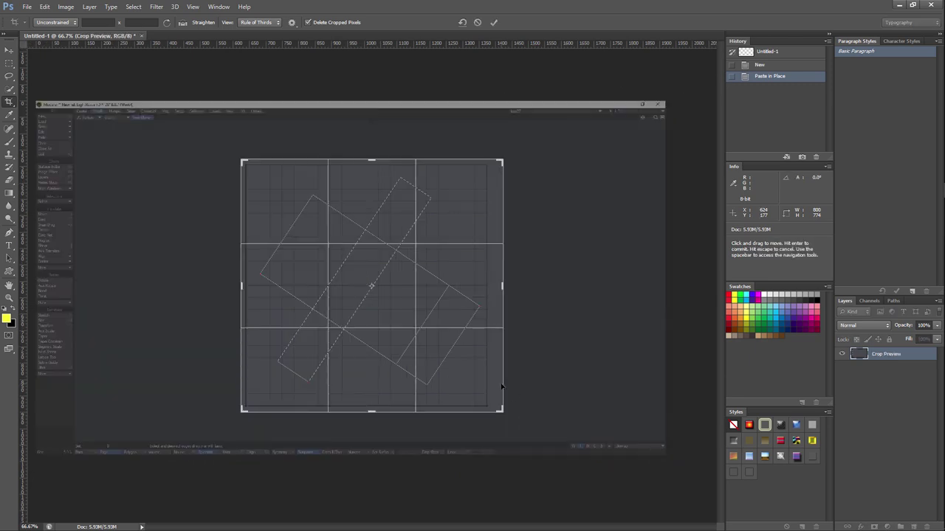
key("ctrl")
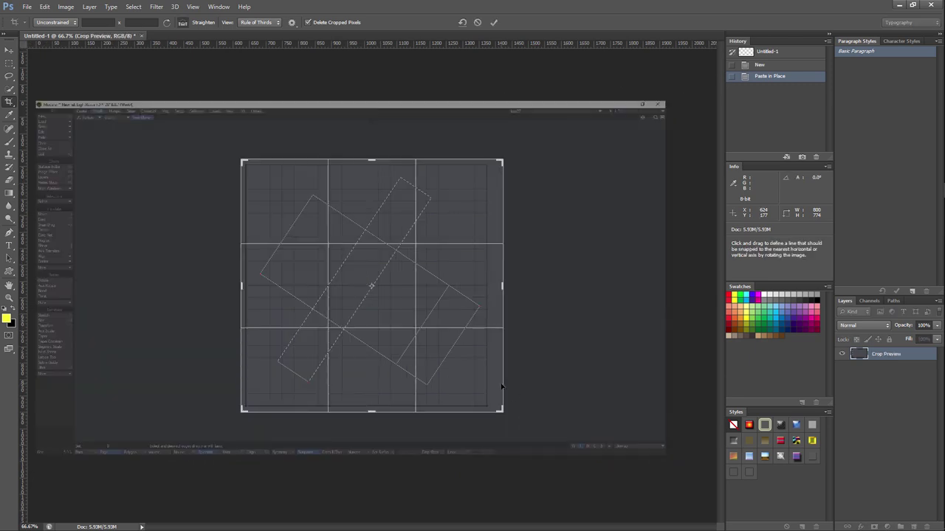
key("ctrl+1")
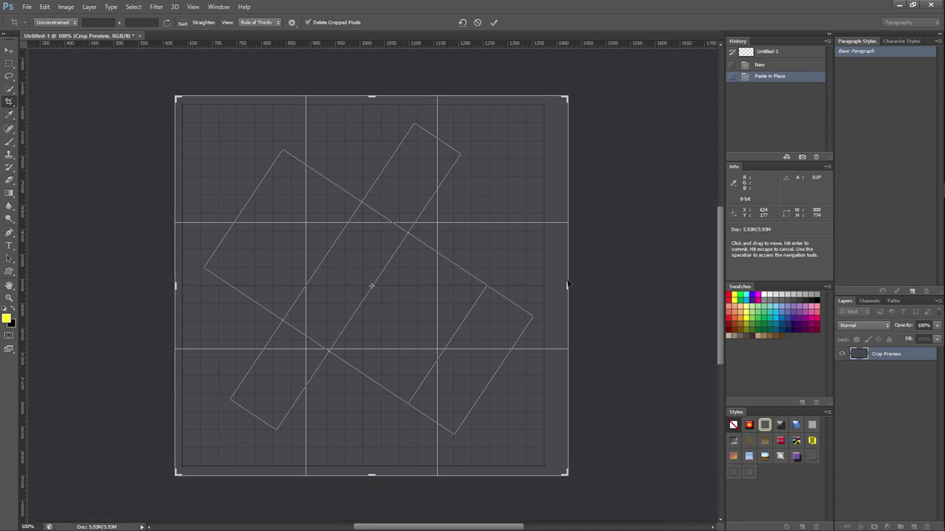
Tighten the crop region's sides to the edges of the UV square, about 736 × 740 pixels, and apply the crop
left_click_drag(567, 286, 555, 286)
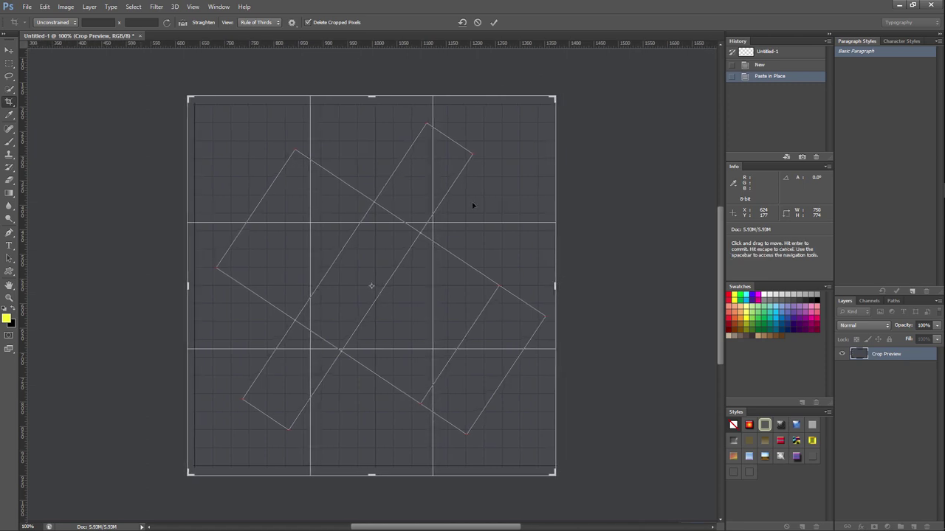
left_click_drag(371, 96, 371, 100, "alt")
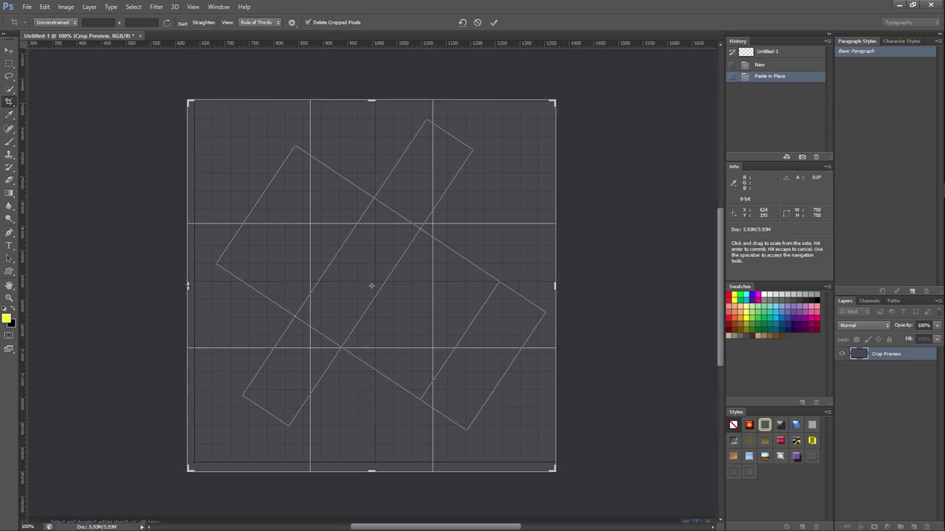
left_click_drag(188, 287, 191, 286, "alt")
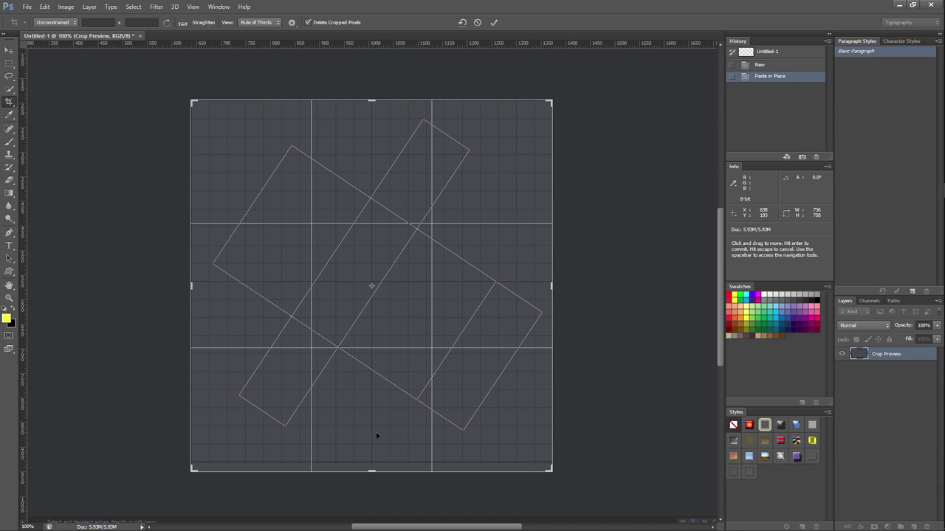
left_click_drag(372, 469, 371, 469, "alt")
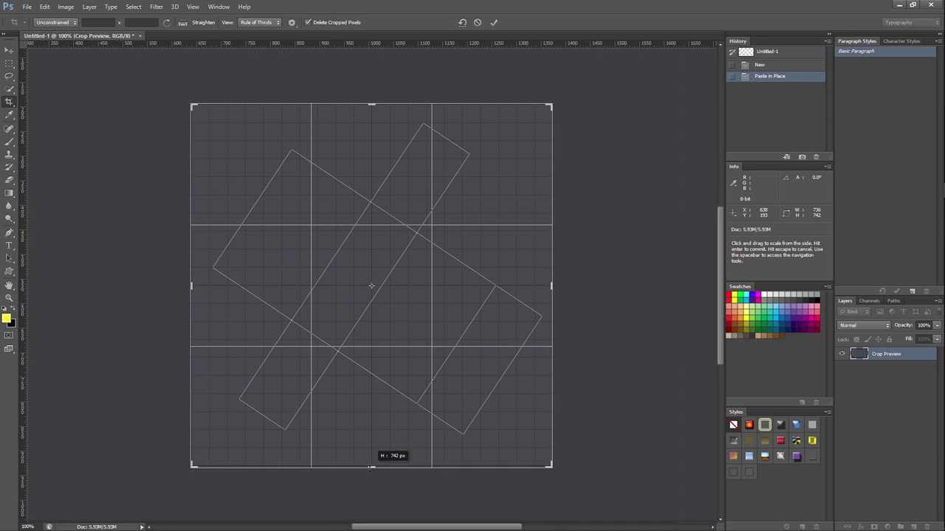
right_click(372, 467)
key("Escape")
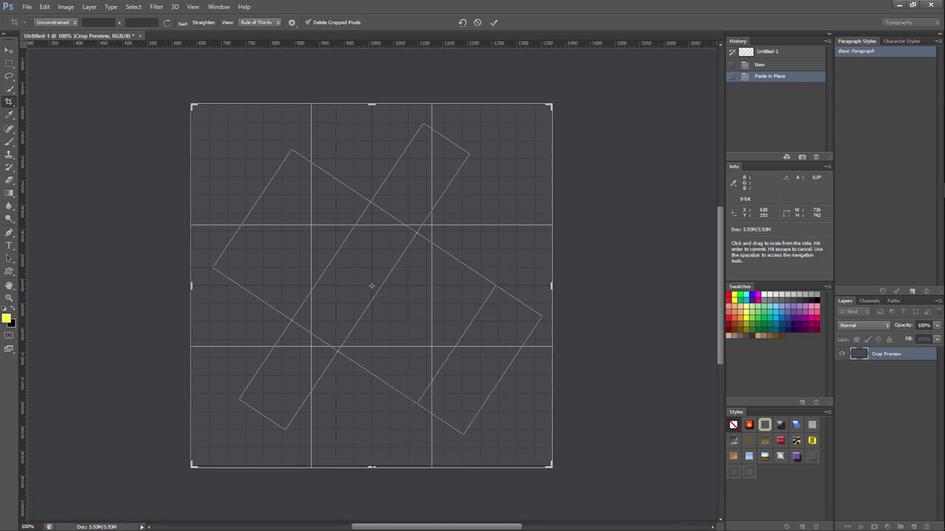
left_click_drag(371, 467, 372, 467, "alt")
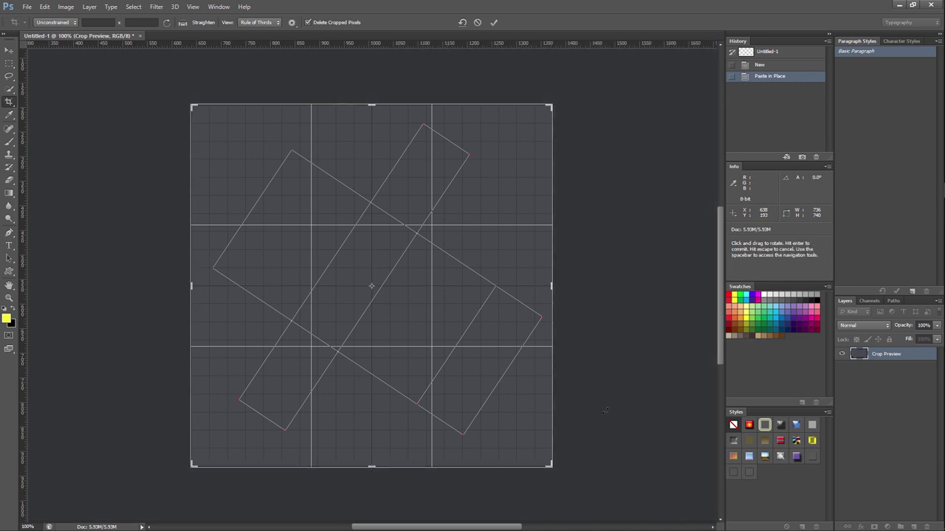
key("Return")
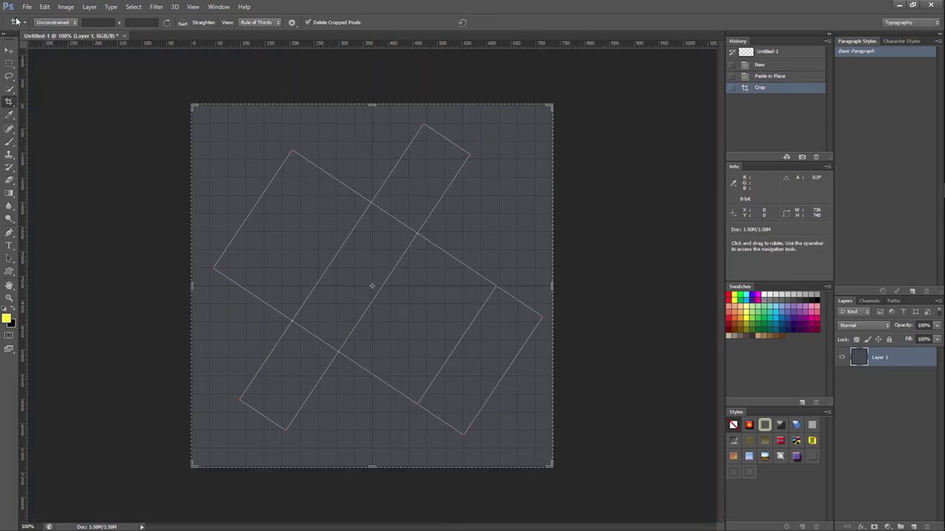
Add a new layer with yellow text reading "I LOVE UV UNWRAPPING." over the UV layout
left_click(9, 50)
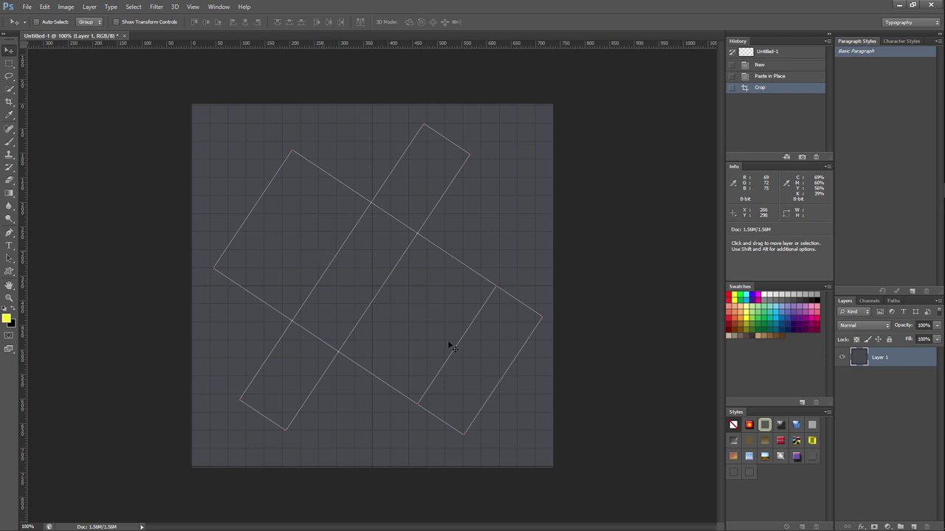
left_click(914, 527)
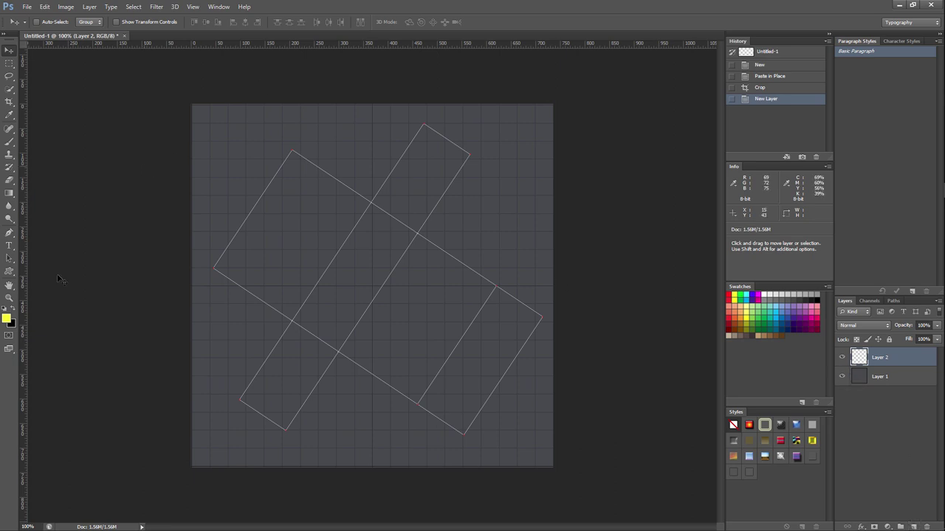
left_click(9, 245)
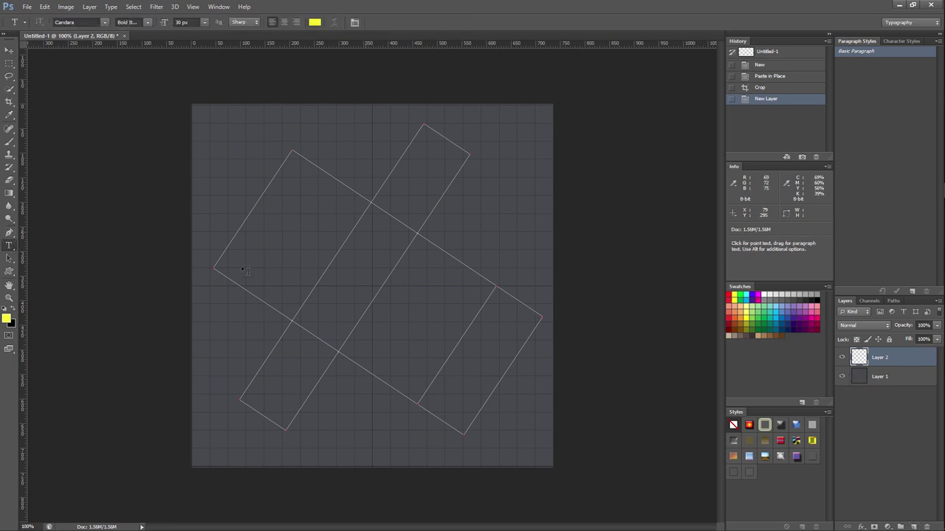
left_click(285, 235)
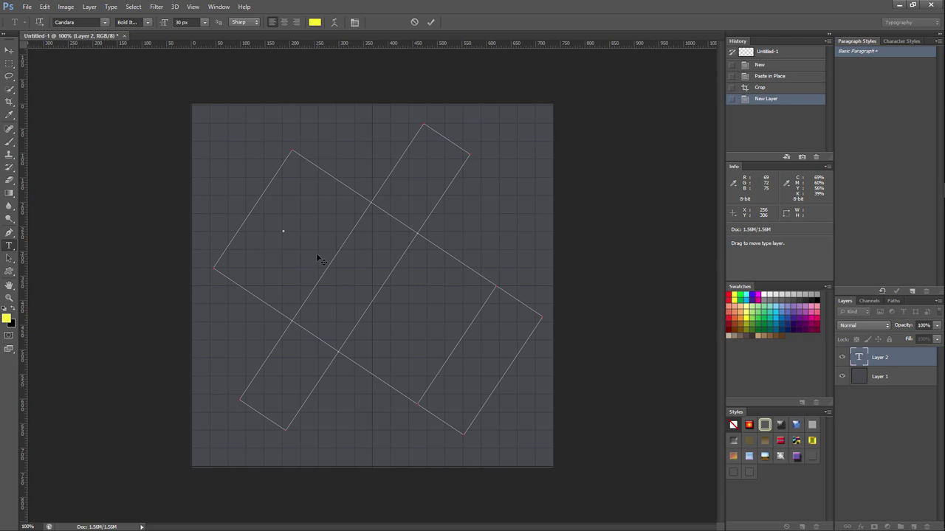
type("I LOVE UV")
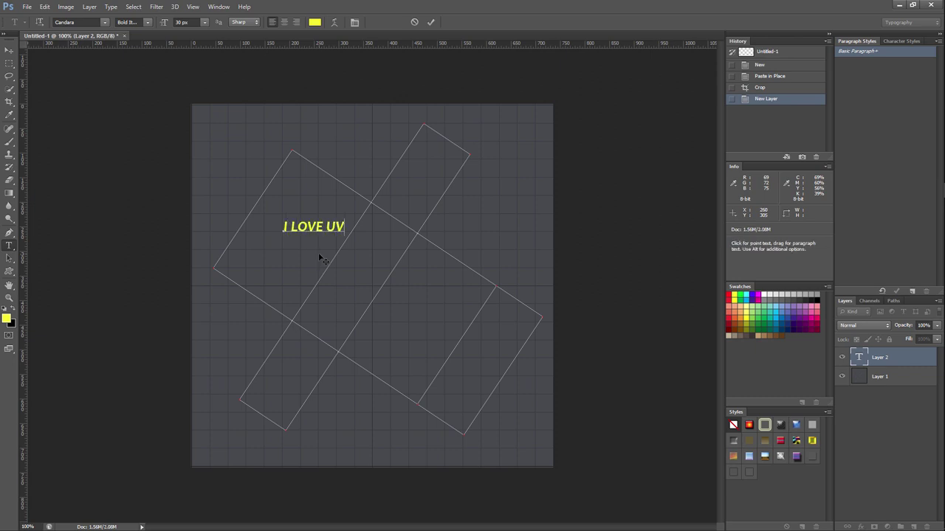
type(" UNWRAPPING.")
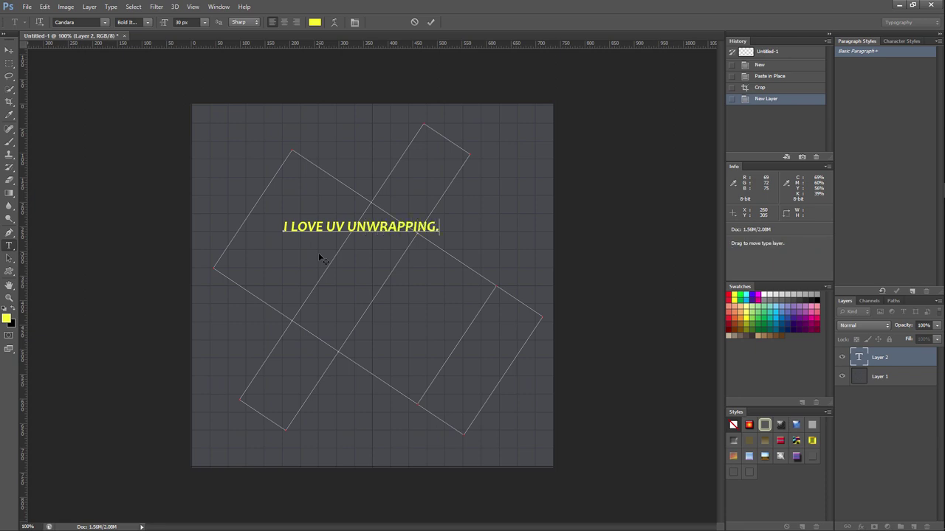
Scale the text to about 186%, rotate it about 33.4° to run along the long diagonal UV strip, and apply the transformation
left_click(10, 50)
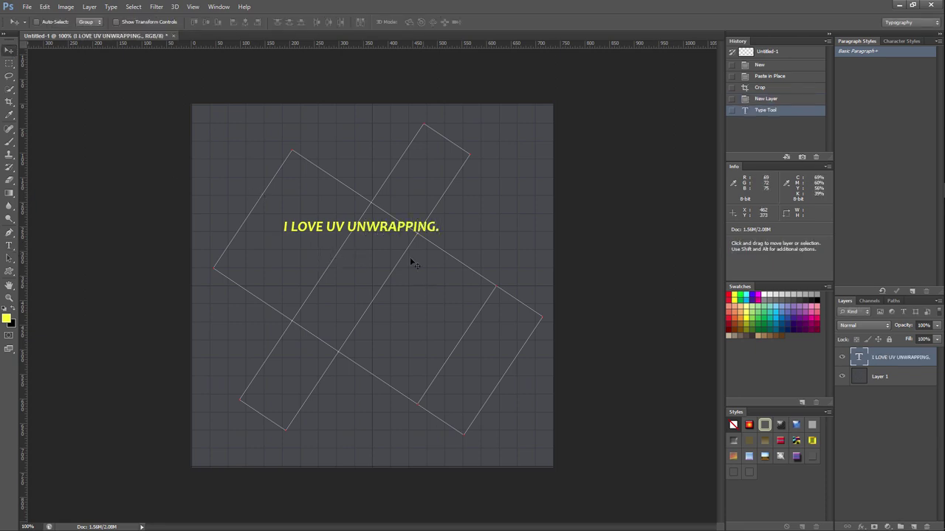
left_click_drag(402, 231, 389, 267)
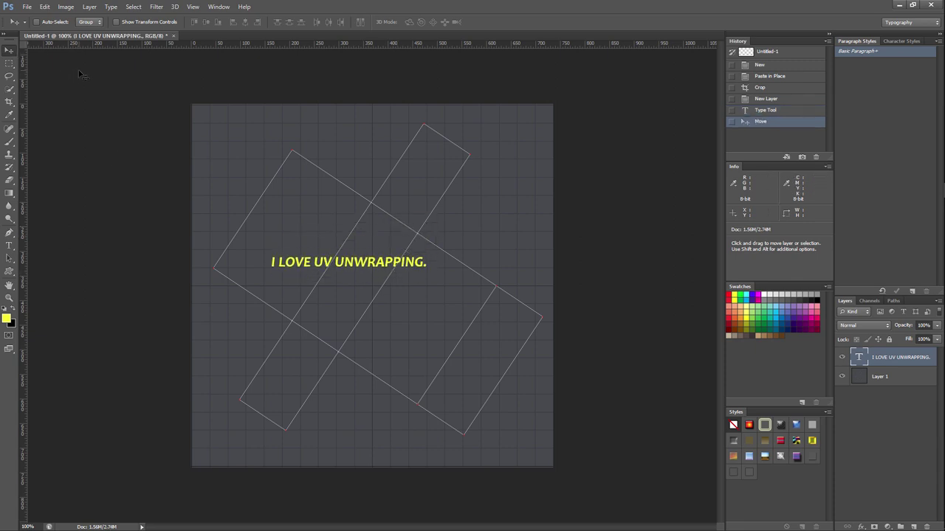
key("ctrl+t")
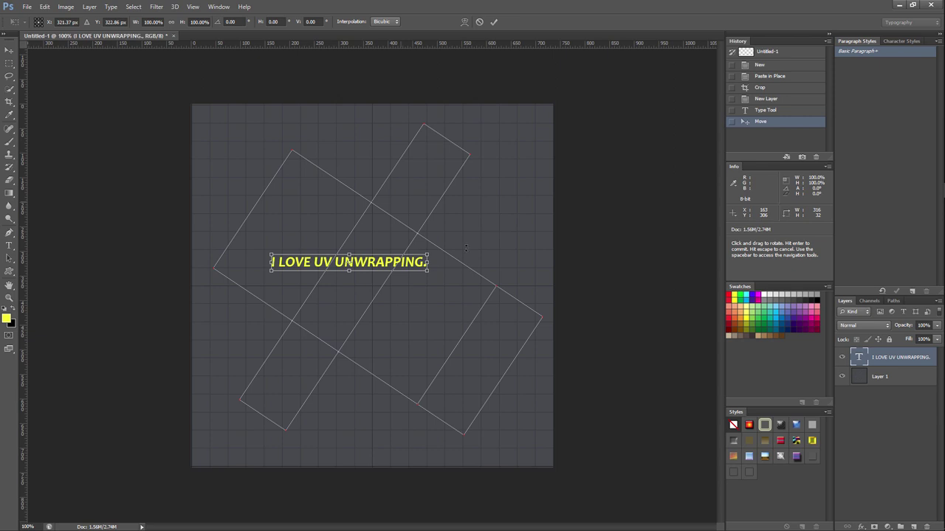
left_click_drag(427, 255, 540, 165, "shift")
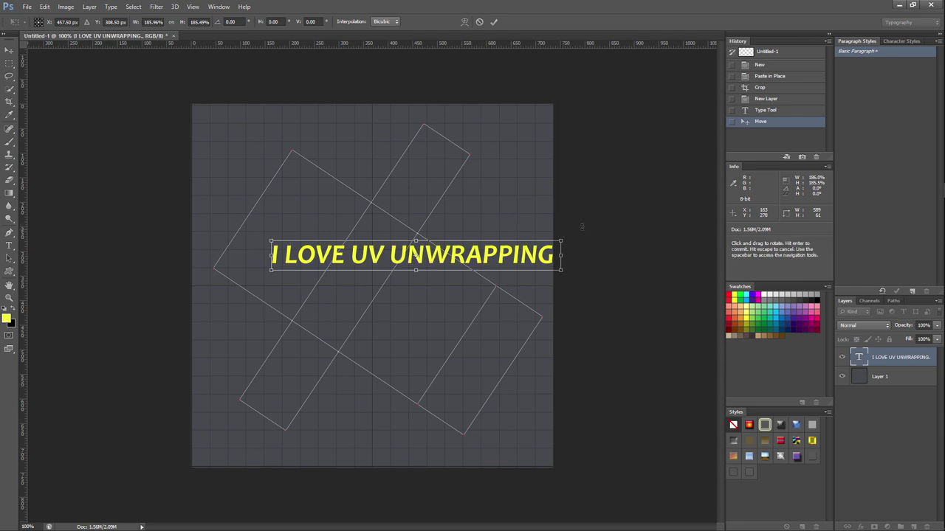
left_click_drag(573, 231, 595, 336)
left_click_drag(417, 271, 386, 301)
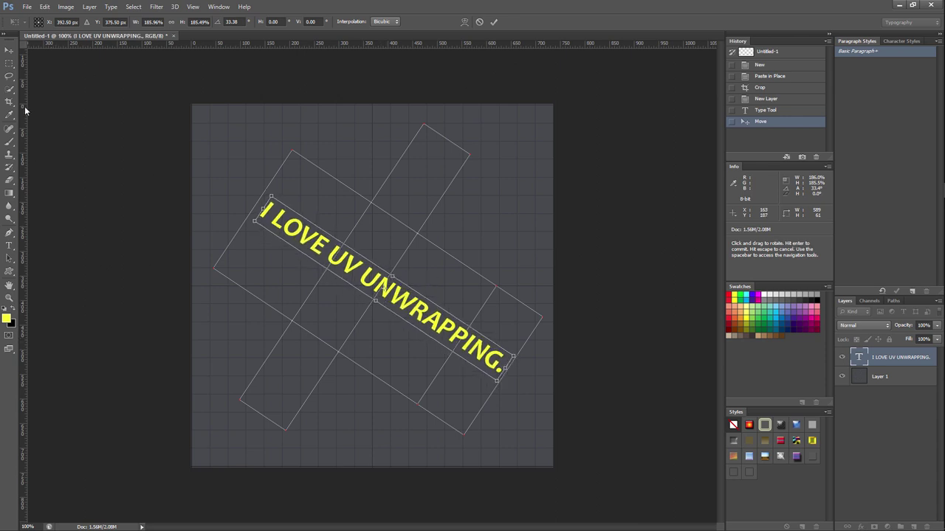
left_click(12, 145)
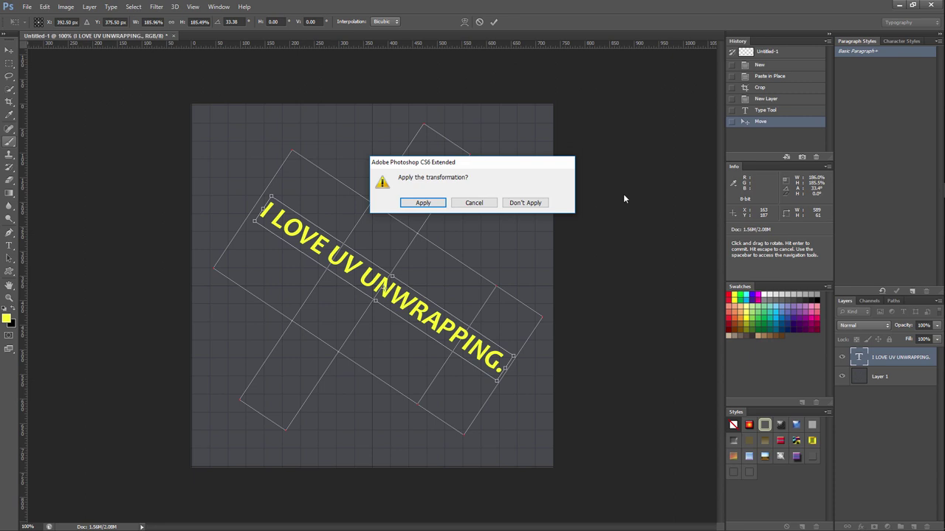
left_click(437, 205)
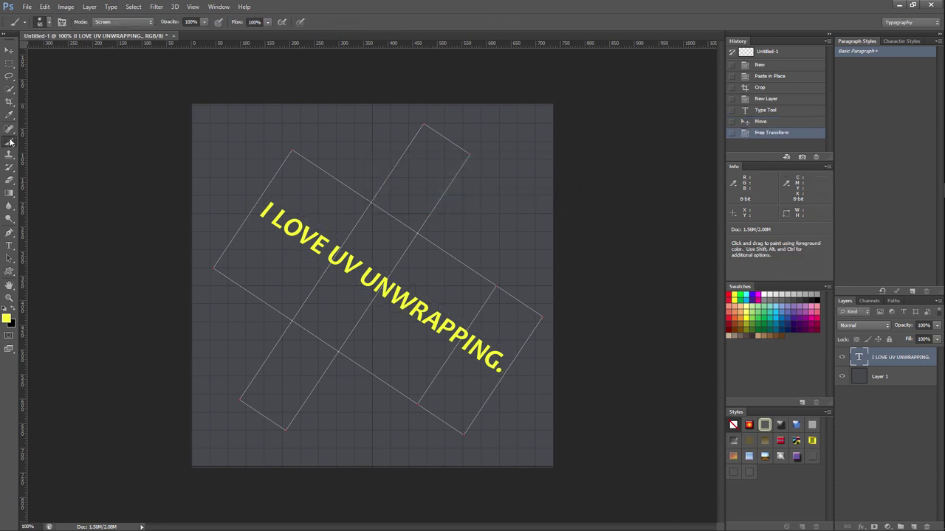
On a new layer, paint four soft light-blue strokes: one on each side of the text and one in each protruding UV flap
left_click(50, 23)
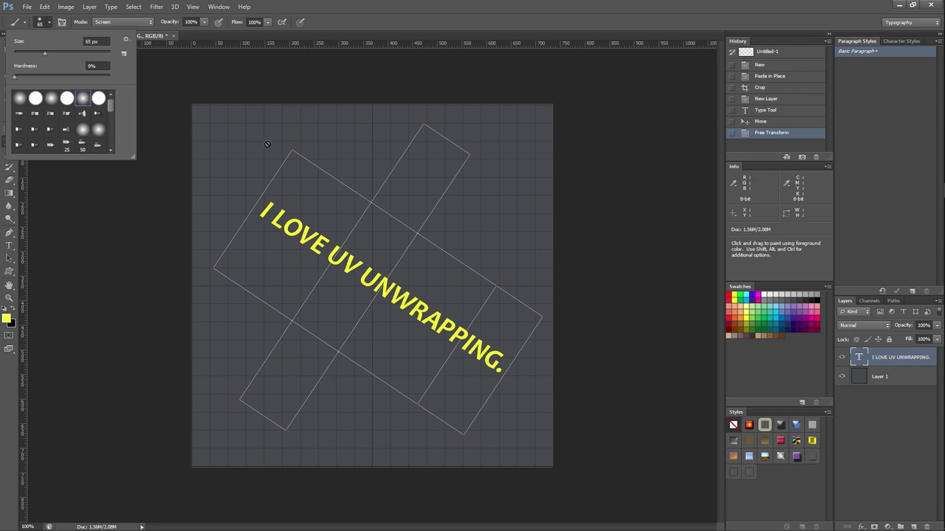
mouse_move(930, 190)
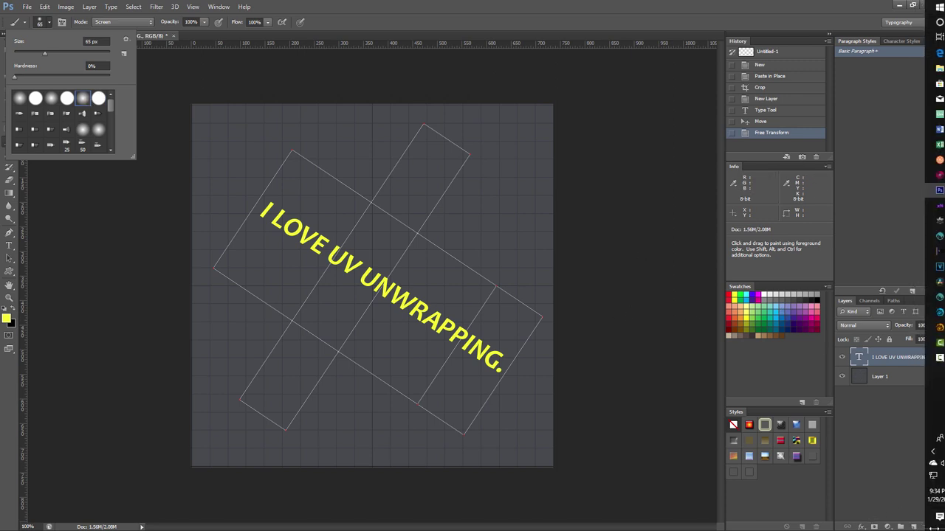
left_click(914, 527)
left_click(914, 527)
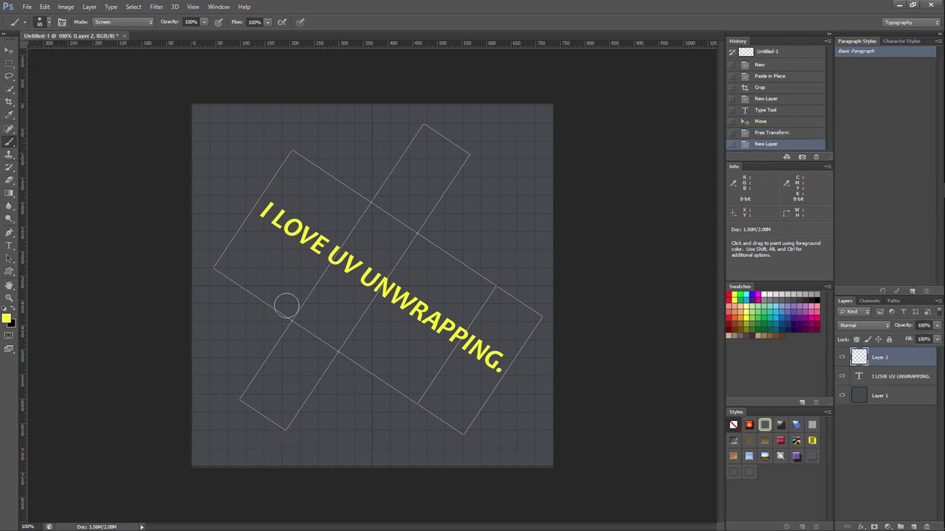
left_click(777, 311)
mouse_move(308, 191)
left_mouse_down()
mouse_move(410, 265)
mouse_move(495, 302)
left_mouse_up()
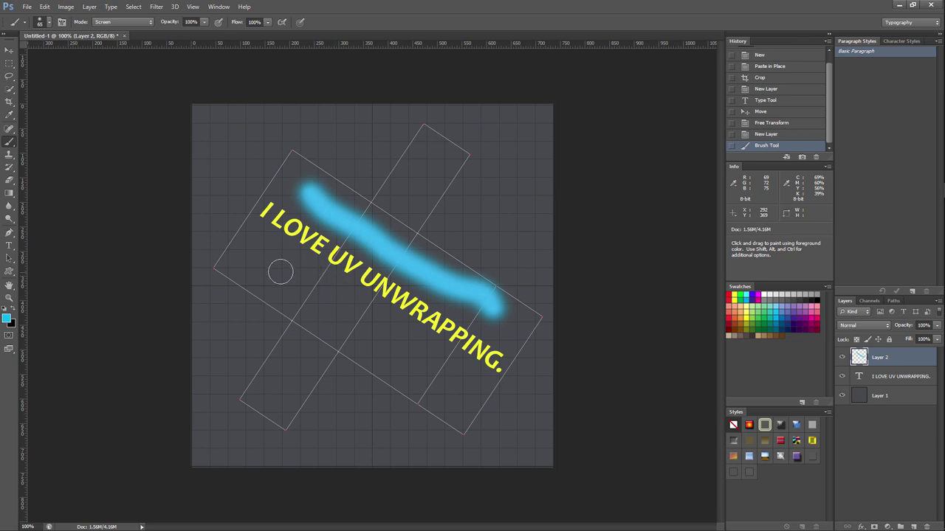
mouse_move(276, 264)
left_mouse_down()
mouse_move(367, 319)
mouse_move(442, 390)
left_mouse_up()
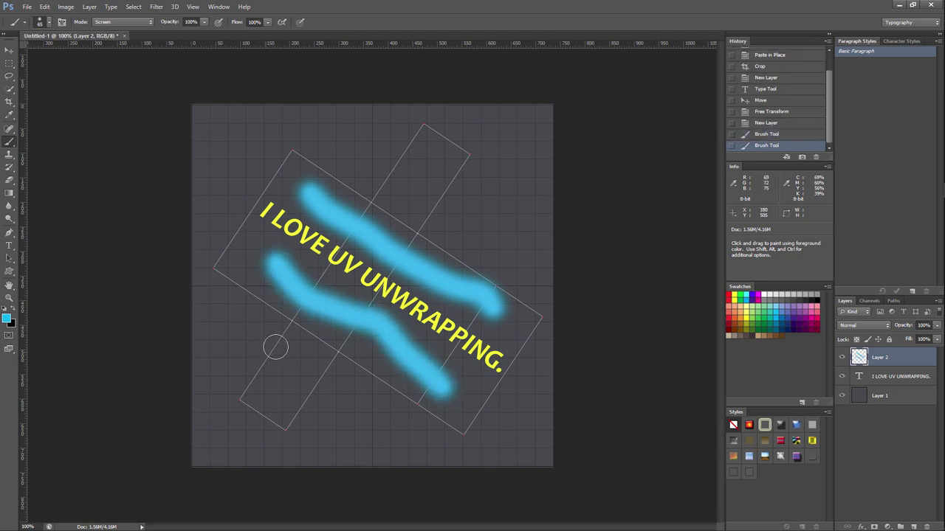
left_click_drag(317, 340, 272, 406)
left_click_drag(397, 201, 436, 148)
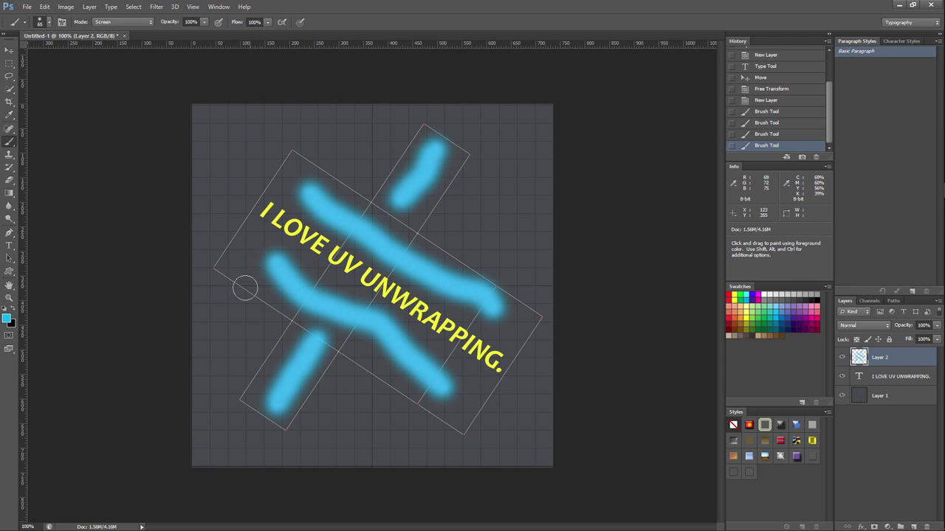
Save the artwork to the Desktop as a PNG named zzzz_Pic, with smallest compression and no interlacing
left_click(28, 6)
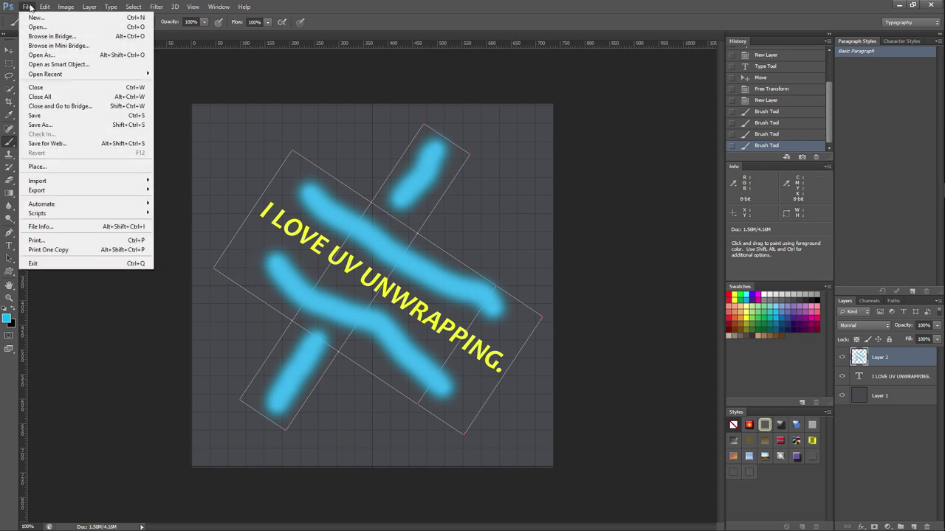
left_click(33, 125)
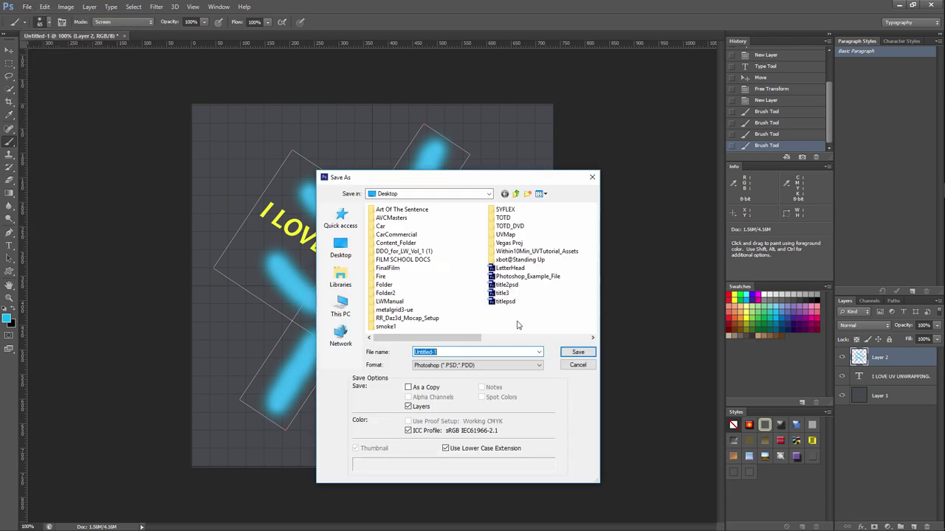
left_click(537, 365)
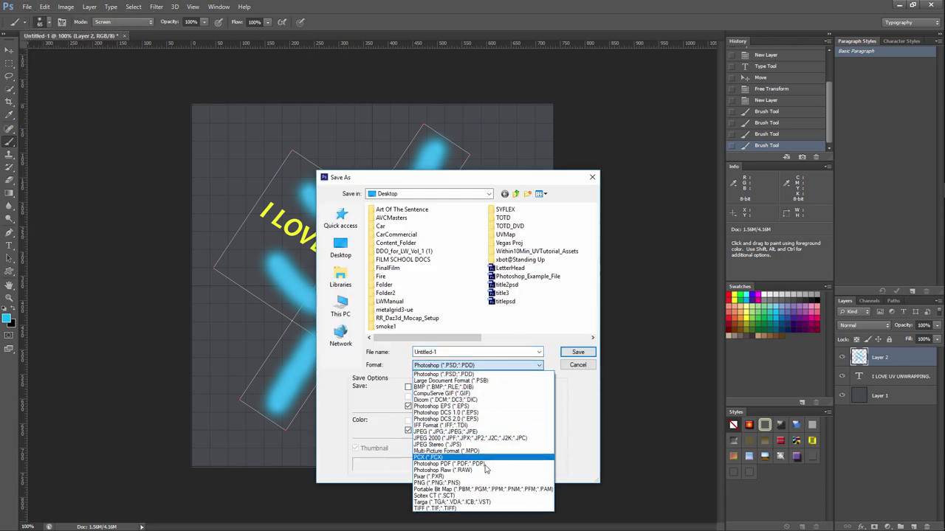
left_click(471, 484)
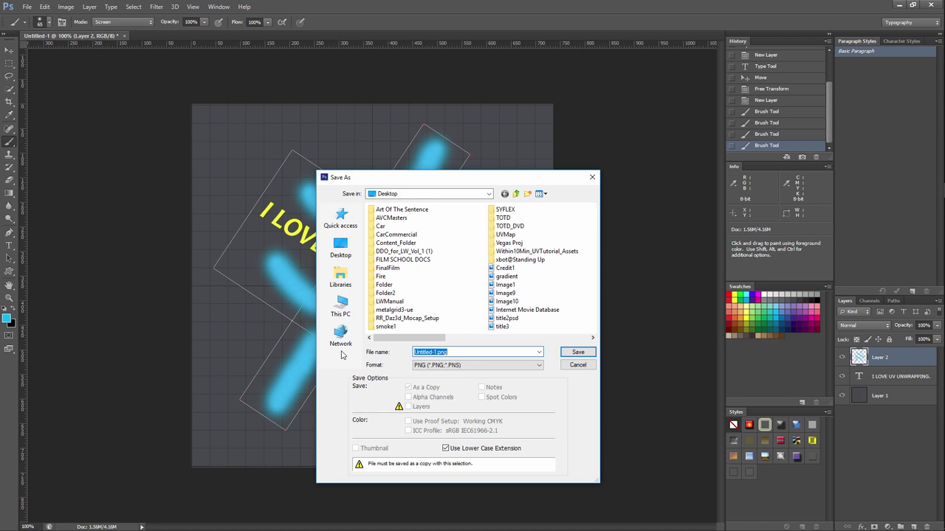
type("zzzz_Pic")
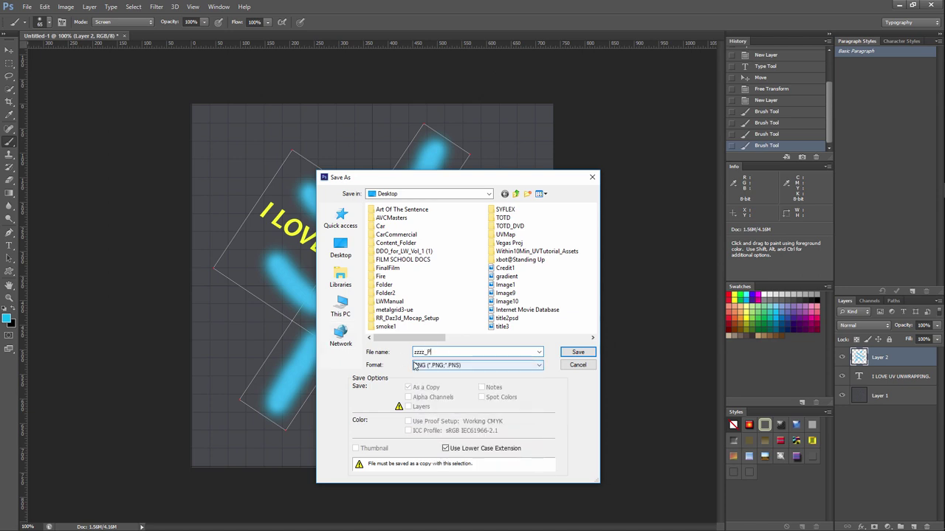
left_click(589, 352)
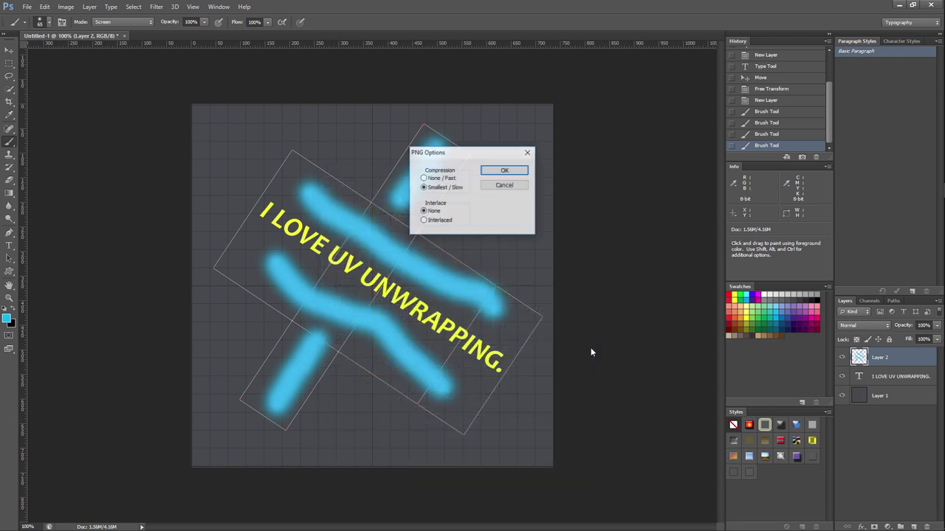
left_click(516, 174)
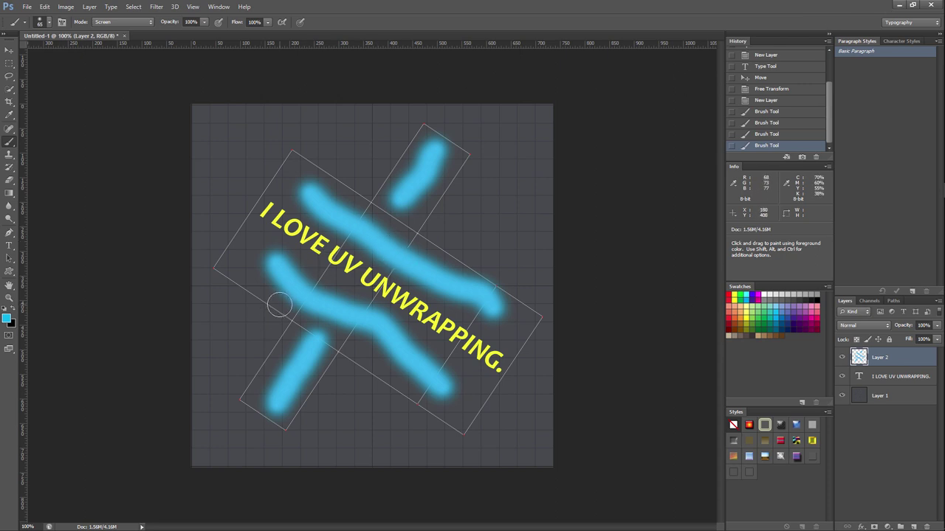
Switch to LightWave Modeler and send the box77 object to Layout
left_click(899, 6)
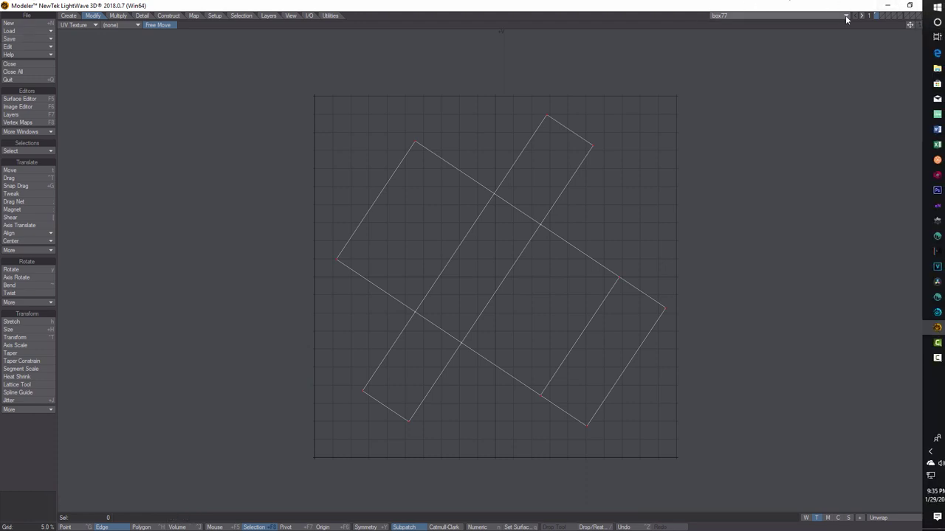
left_click(939, 16)
left_click(903, 31)
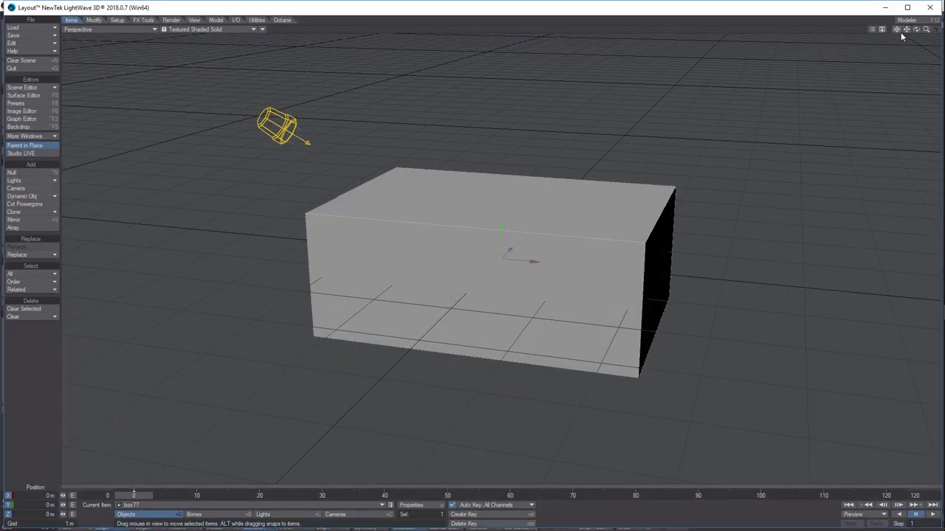
Clear box77 from the Layout scene and send the object over again from Modeler
left_click(39, 310)
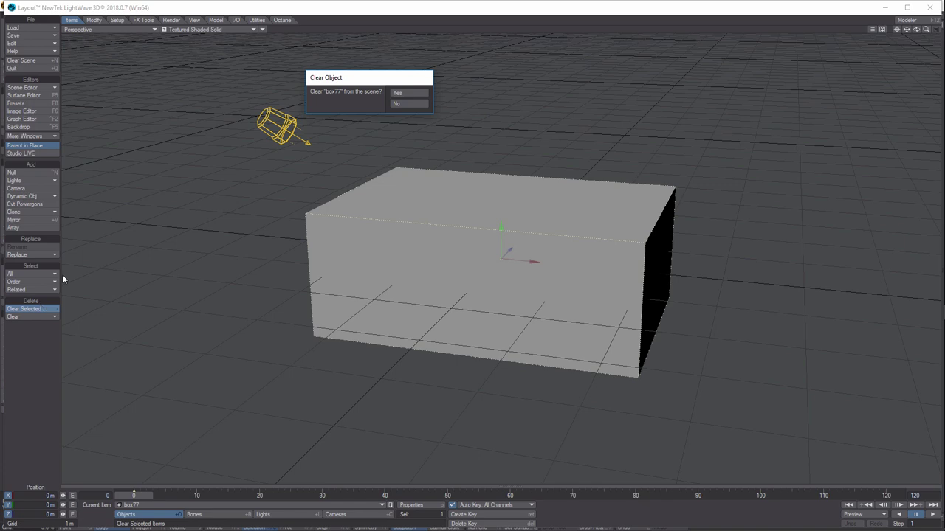
left_click(411, 94)
left_click(916, 21)
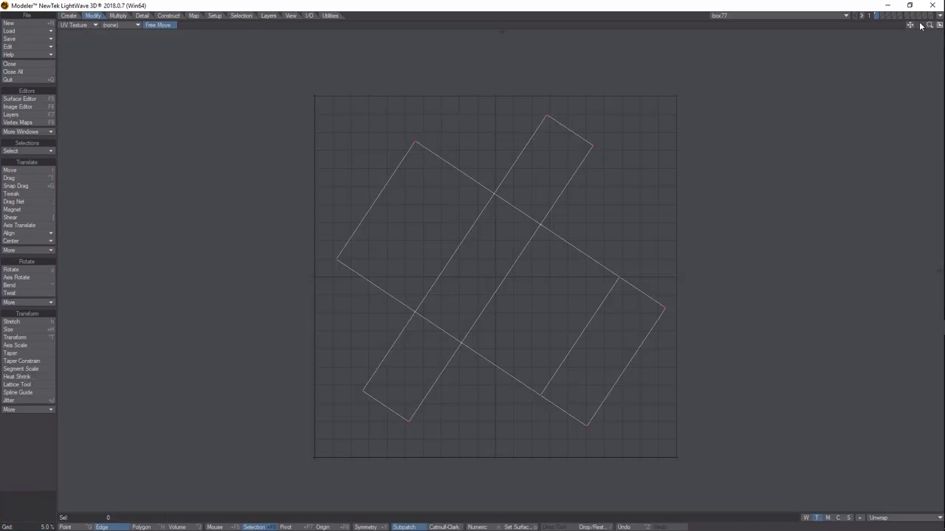
left_click(940, 16)
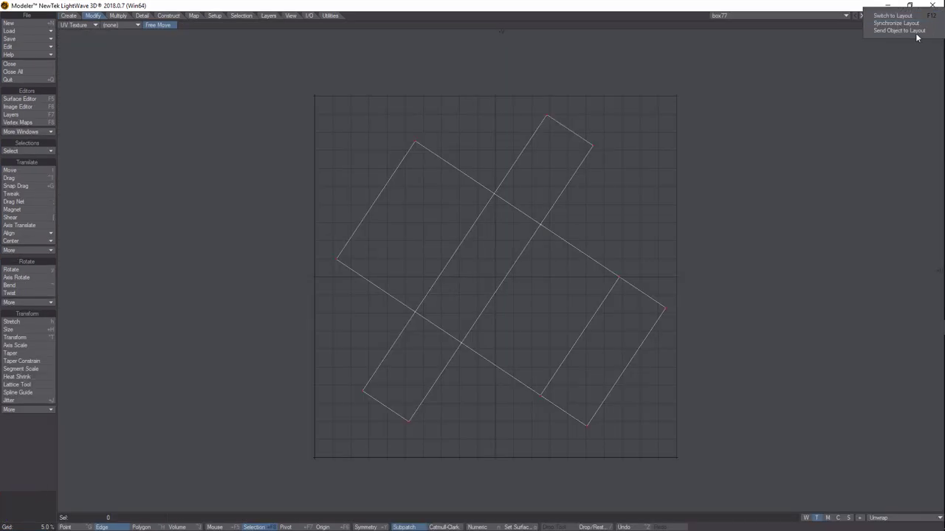
left_click(915, 31)
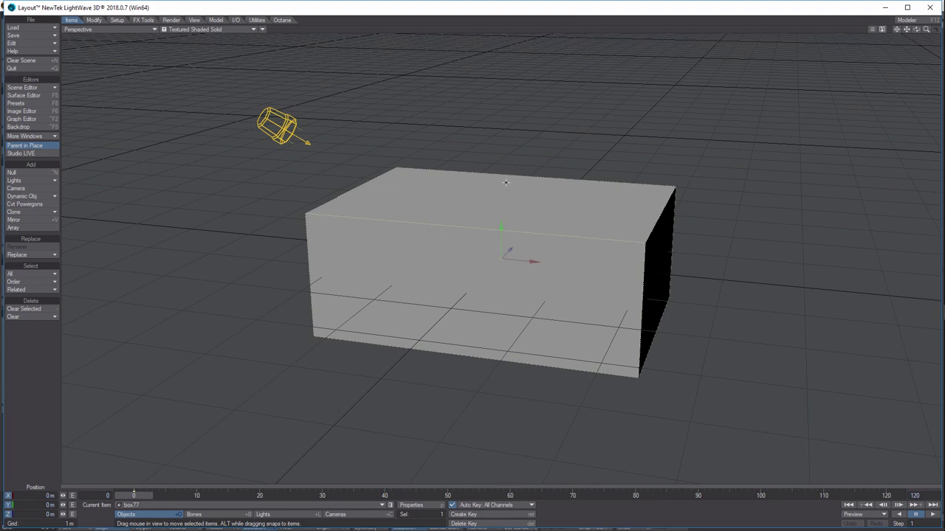
Add a 2D Image texture node beside the Principled BSDF in the node graph of box77's Default surface and open its settings
left_click(30, 99)
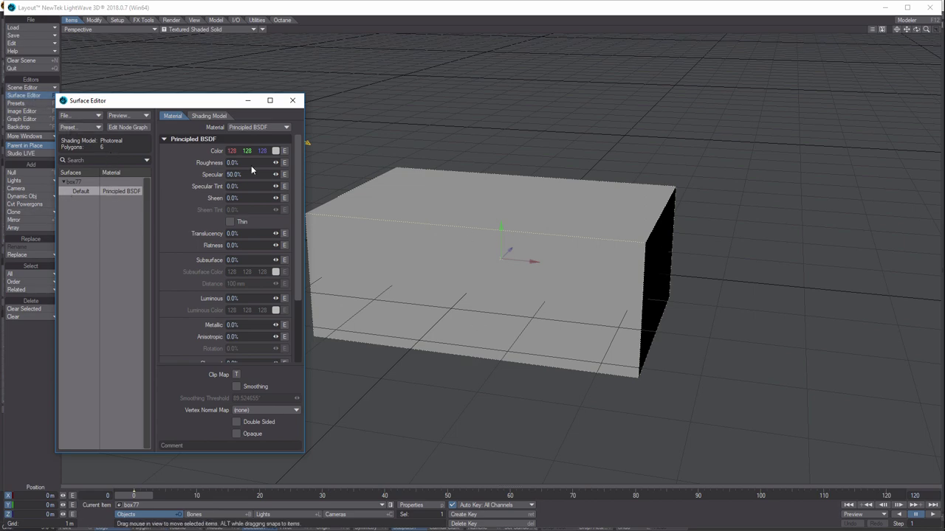
left_click(121, 127)
left_click_drag(271, 220, 344, 273)
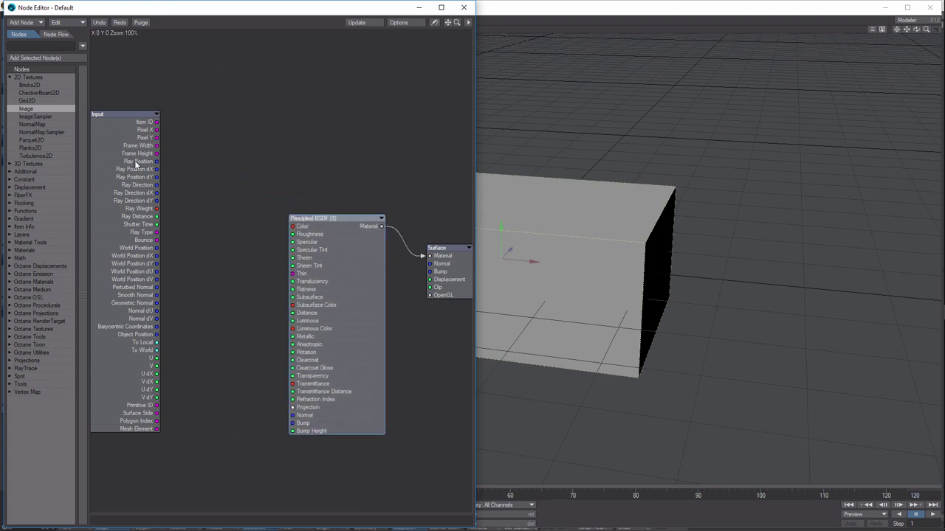
double_click(28, 109)
left_click_drag(266, 222, 229, 253)
double_click(220, 241)
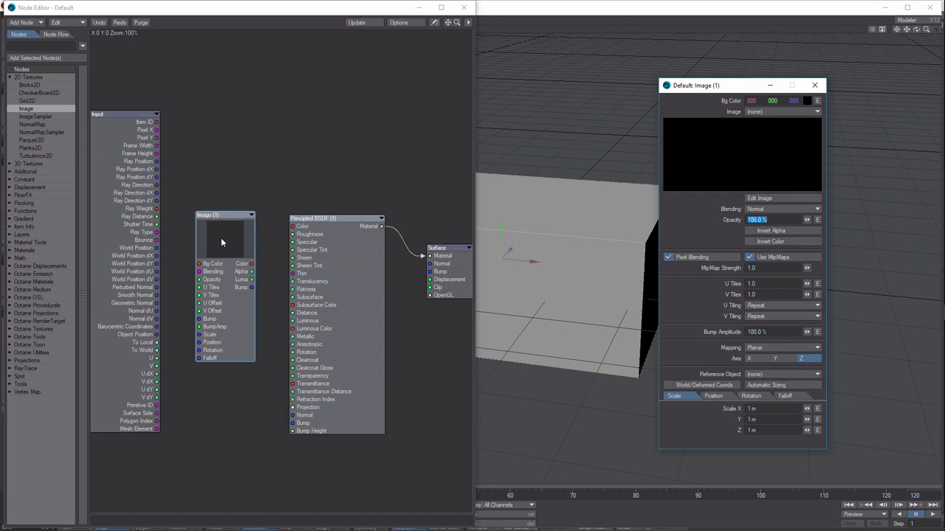
Load zzzz_Pic.png from the Desktop into the Image node and connect its Color output to the Principled BSDF's Color input
left_click(795, 112)
left_click(817, 121)
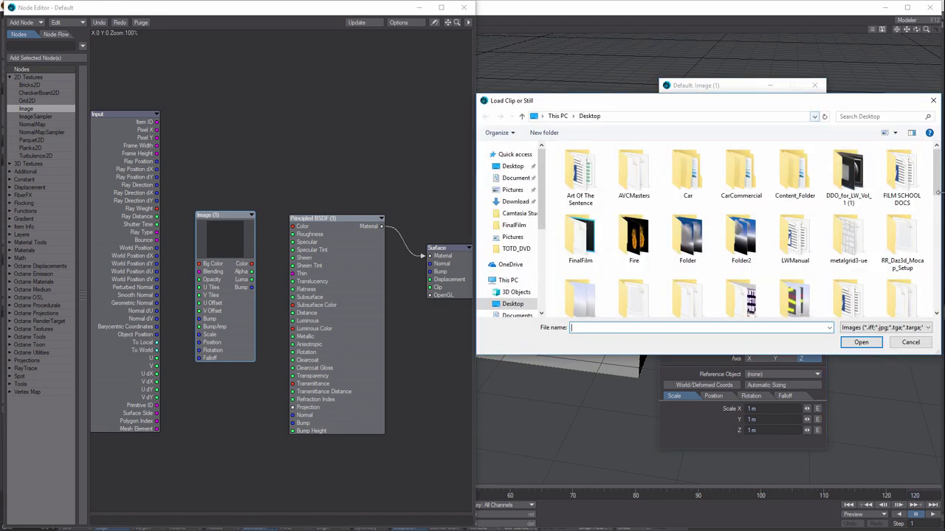
scroll(886, 177, "down", 5)
left_click(847, 288)
left_click(861, 343)
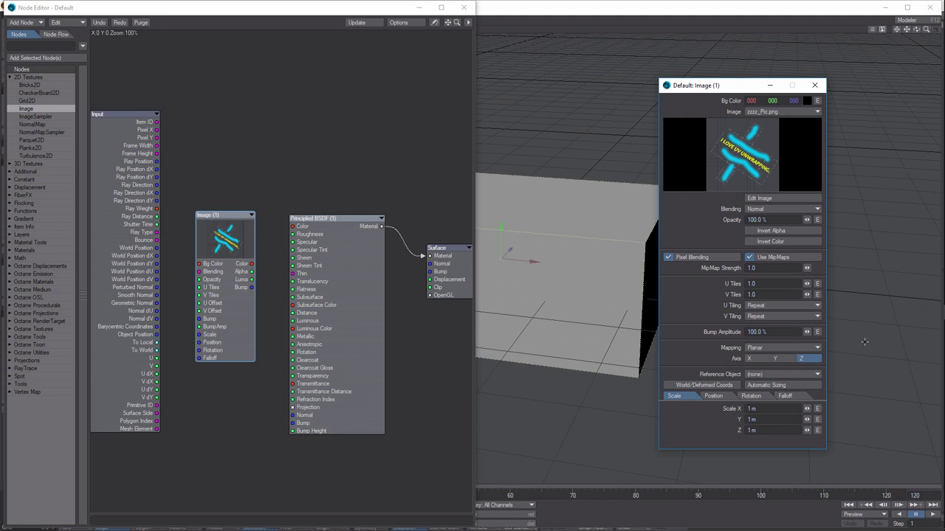
left_click_drag(254, 266, 296, 229)
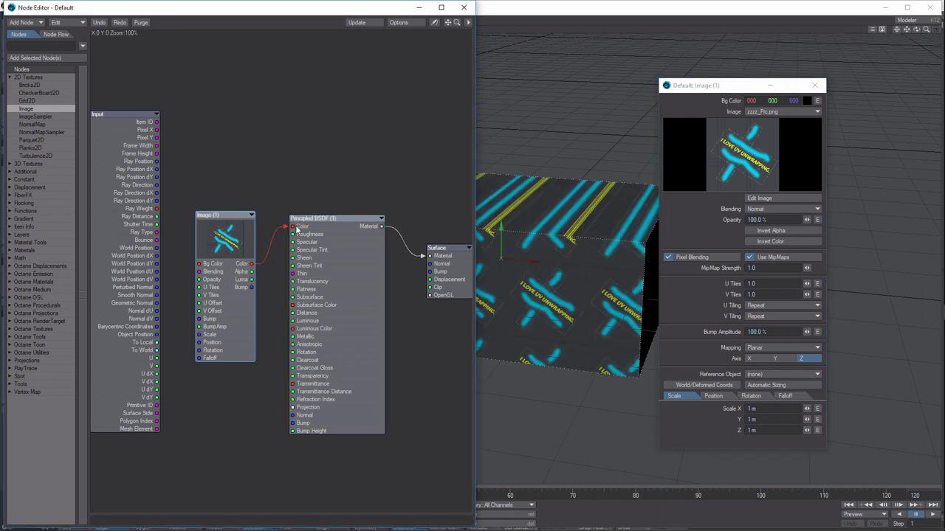
Minimize the Node Editor, set the image's mapping to UV Map using the Unwrap map, and close its settings
left_click(418, 9)
left_click(293, 101)
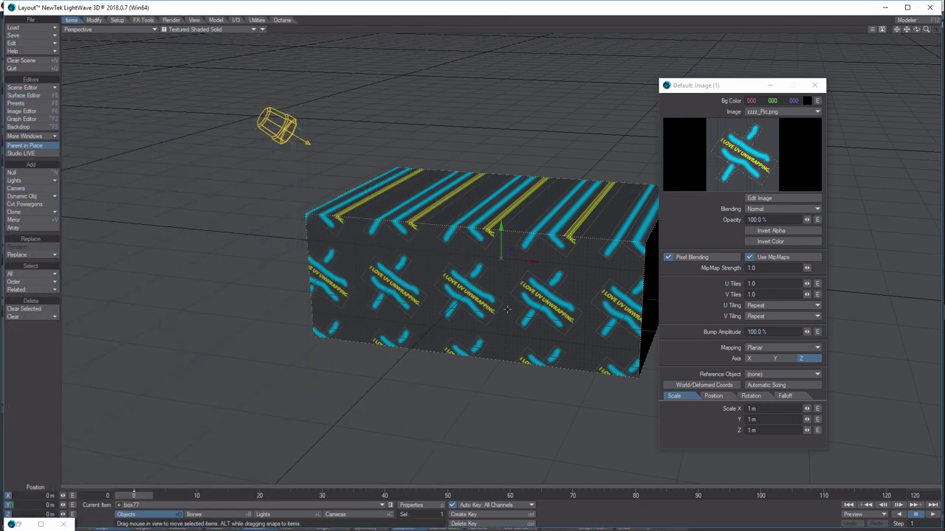
left_click_drag(753, 86, 819, 82)
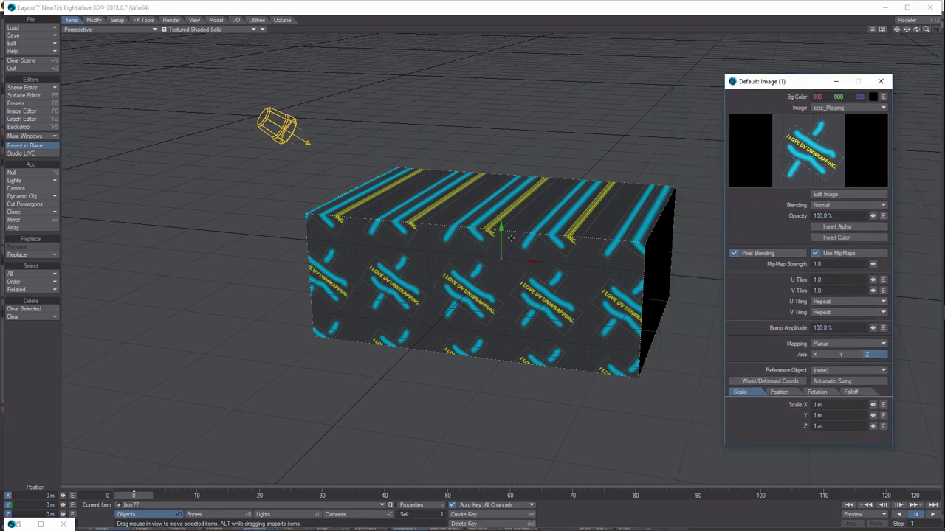
left_click(882, 344)
left_click(884, 388)
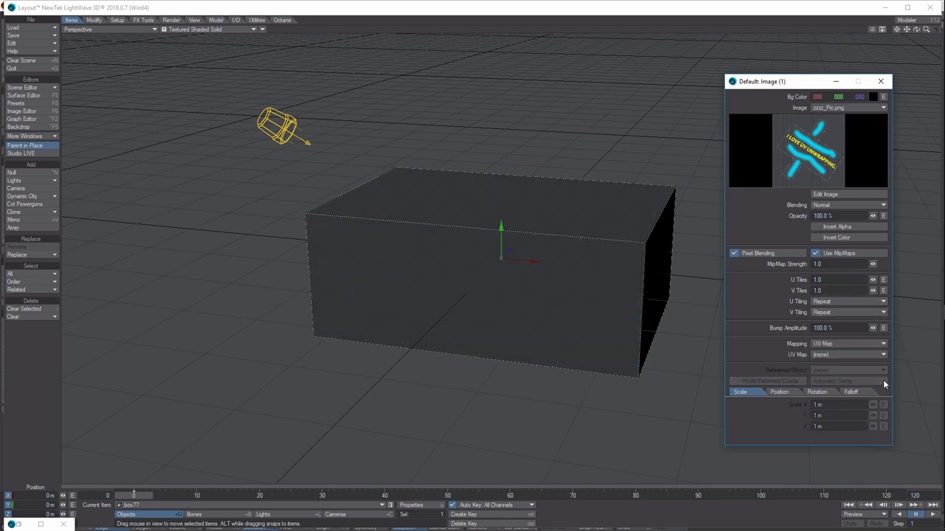
left_click(883, 356)
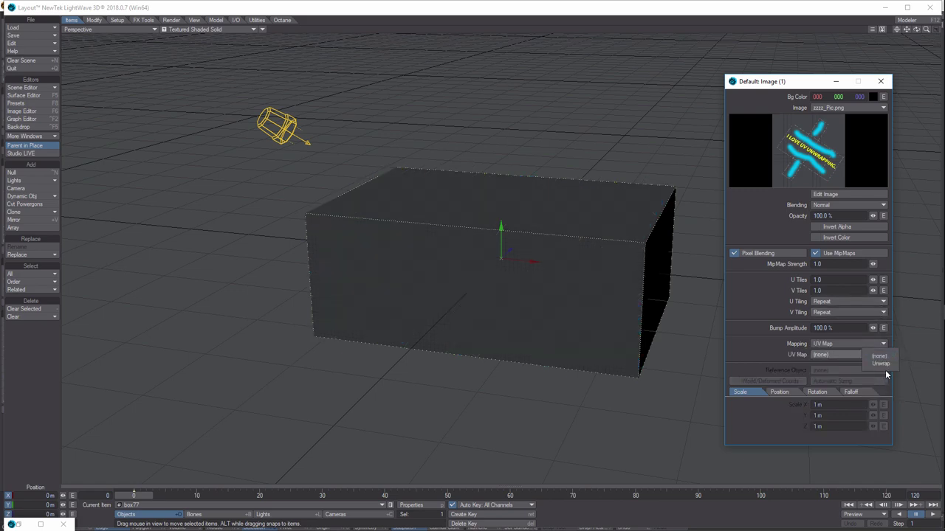
left_click(885, 365)
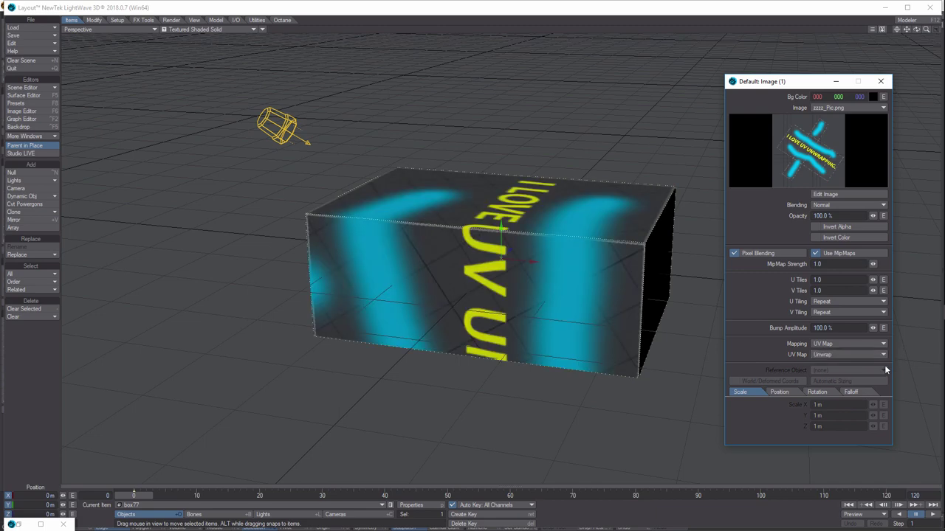
left_click(881, 81)
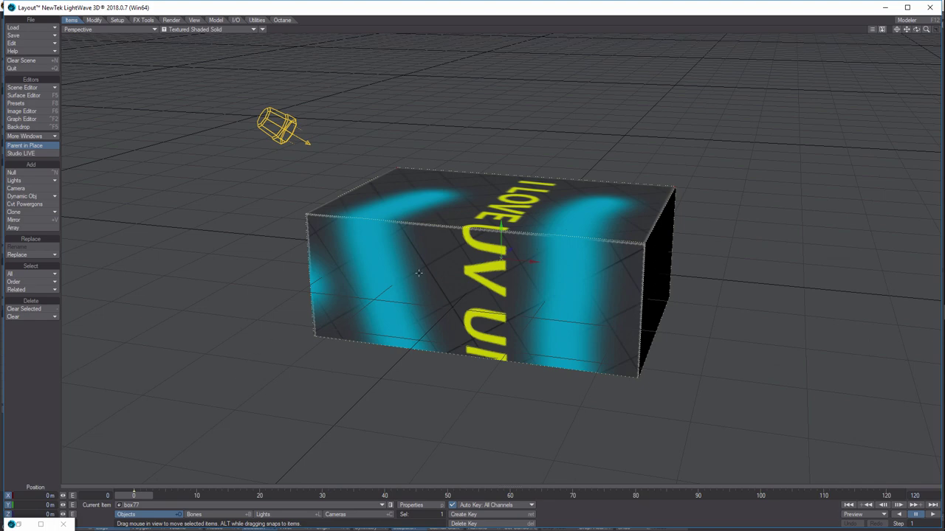
Switch to Photoshop and toggle the visibility of Layer 1, the UV layout background, to compare the artwork with and without it
left_click(929, 190)
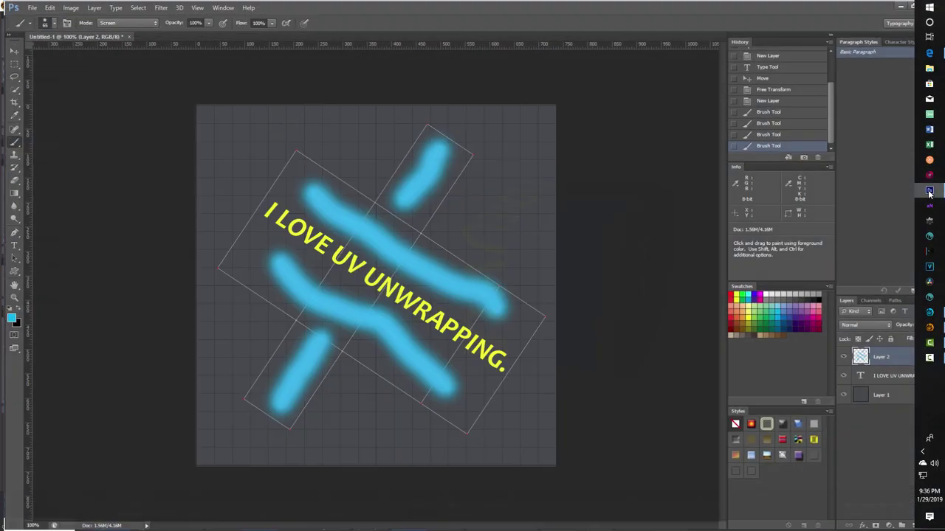
left_click(843, 397)
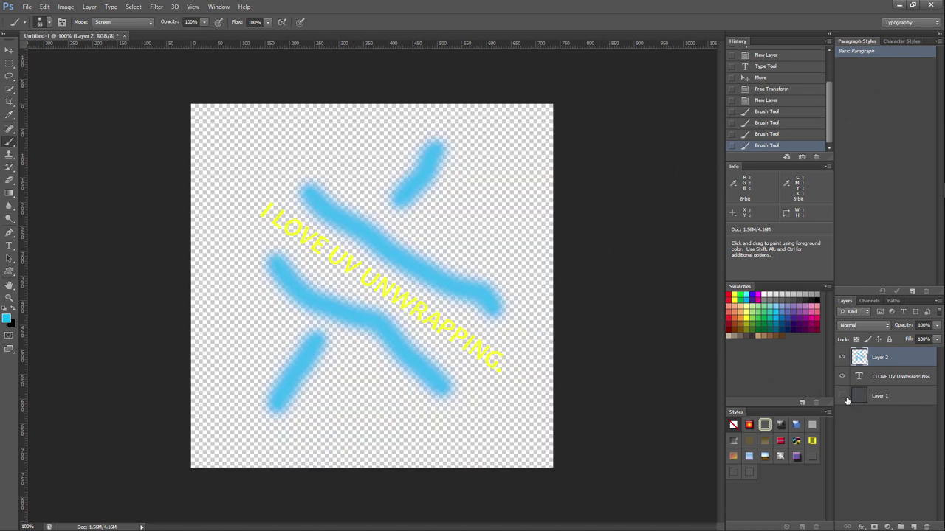
left_click(842, 397)
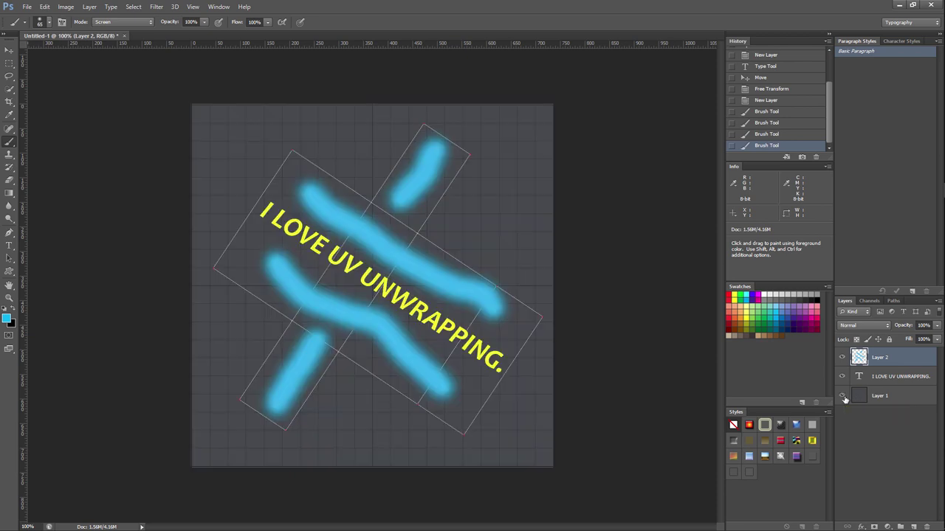
left_click(845, 400)
left_click(844, 398)
left_click(845, 398)
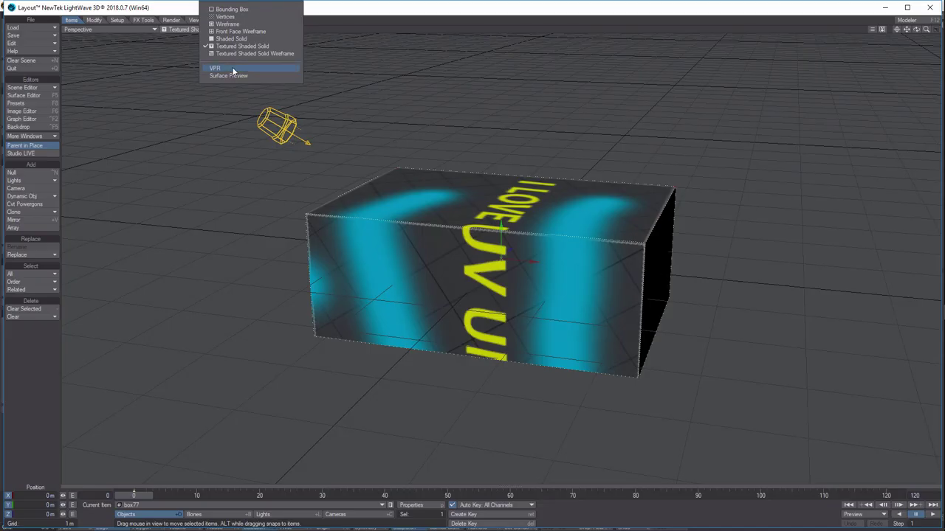
Show the Layout viewport in VPR and rotate box77 to a heading of -70° and a bank of 92.5°
left_click(231, 70)
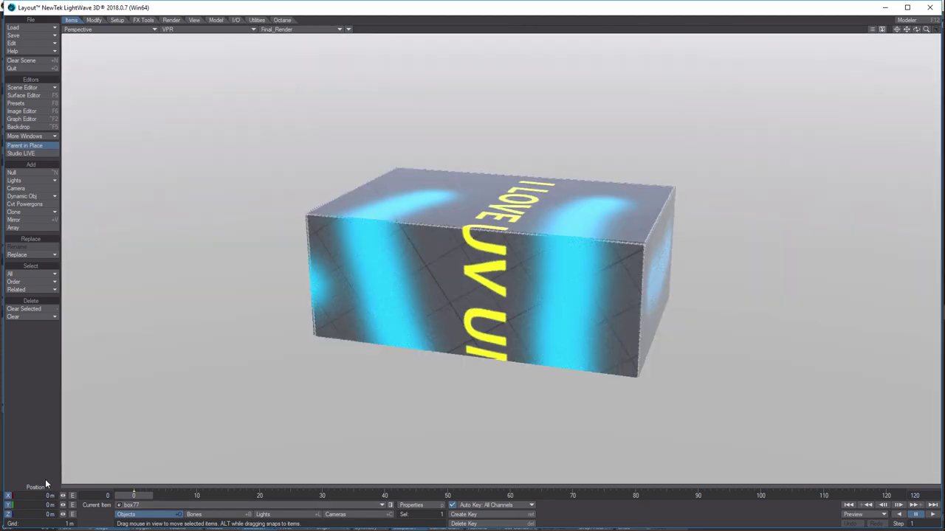
key("y")
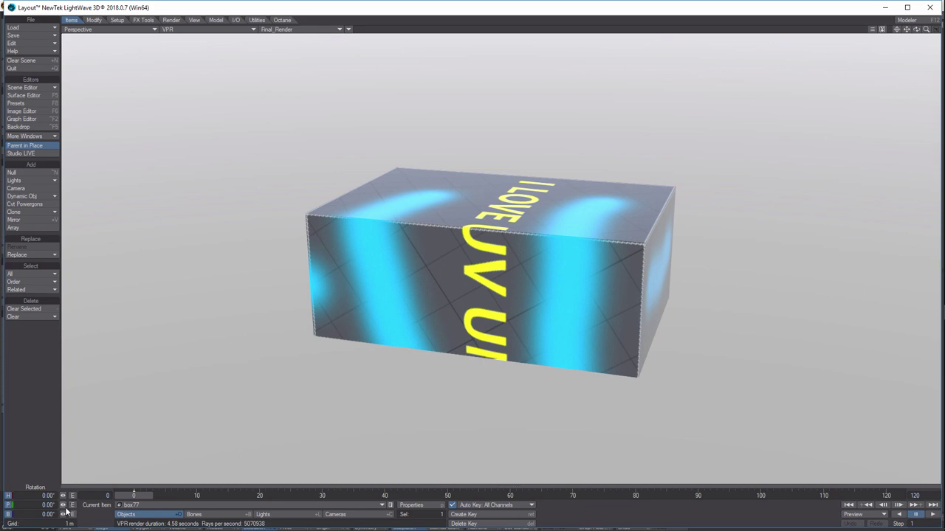
left_click_drag(62, 514, 125, 514)
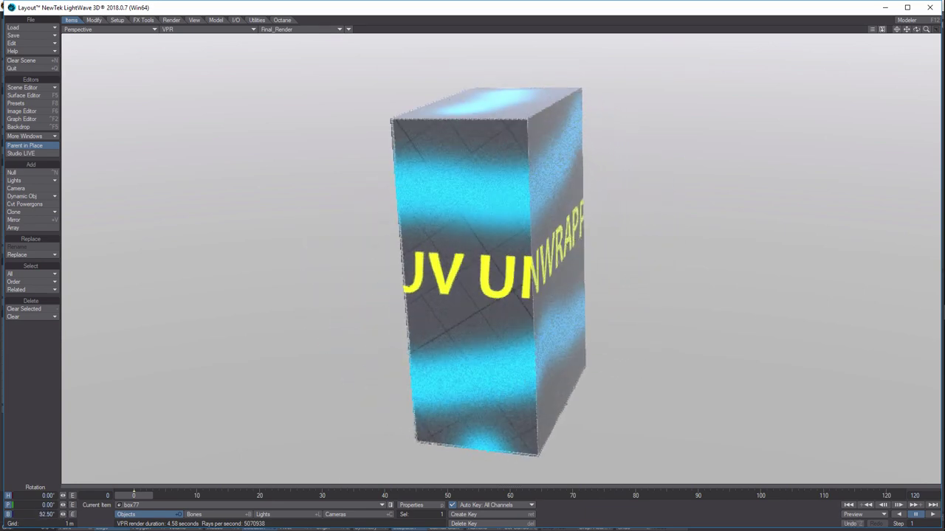
left_click_drag(62, 495, 19, 495)
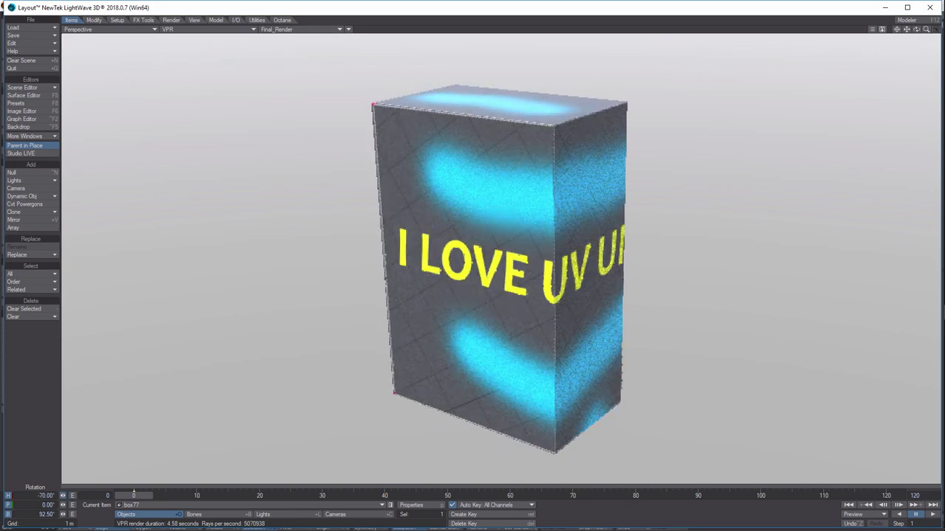
Set the camera's minimum samples to 2 and maximum samples to 17, and close its properties
left_click(361, 514)
left_click(432, 506)
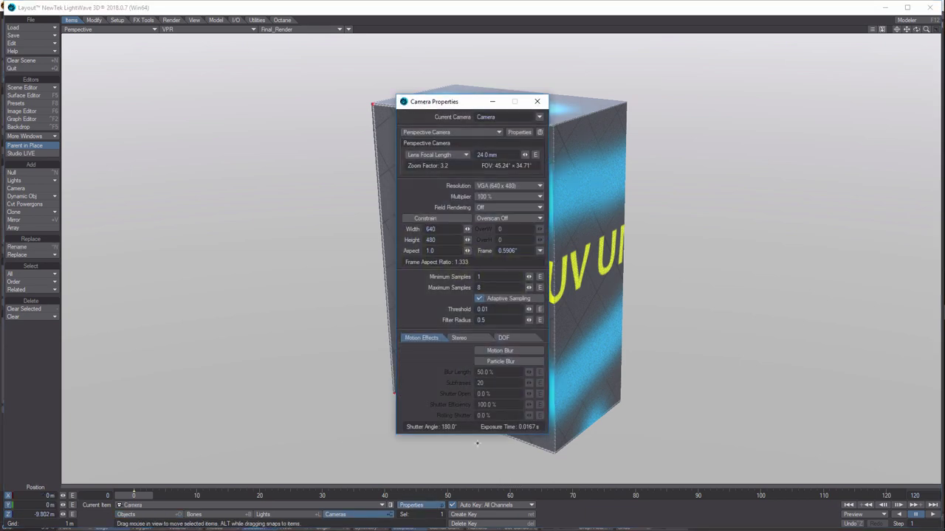
left_click_drag(529, 276, 533, 287)
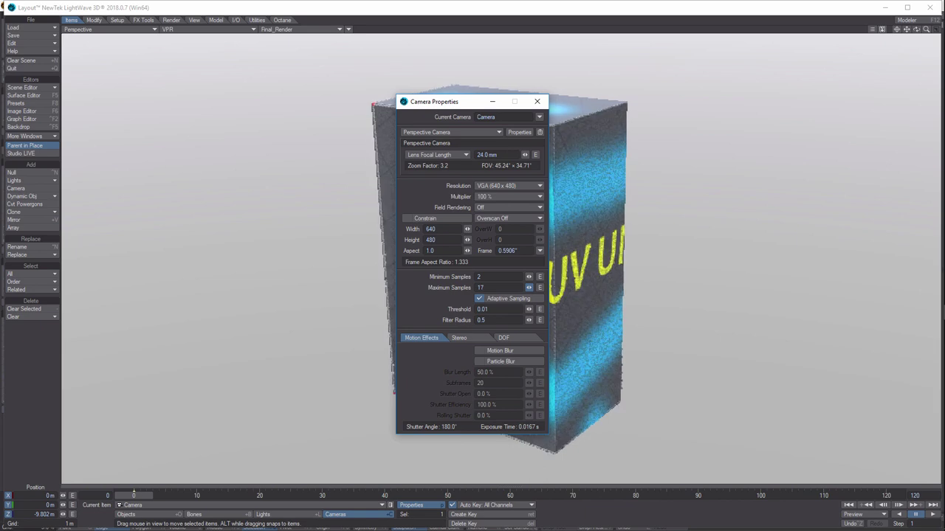
left_click(536, 101)
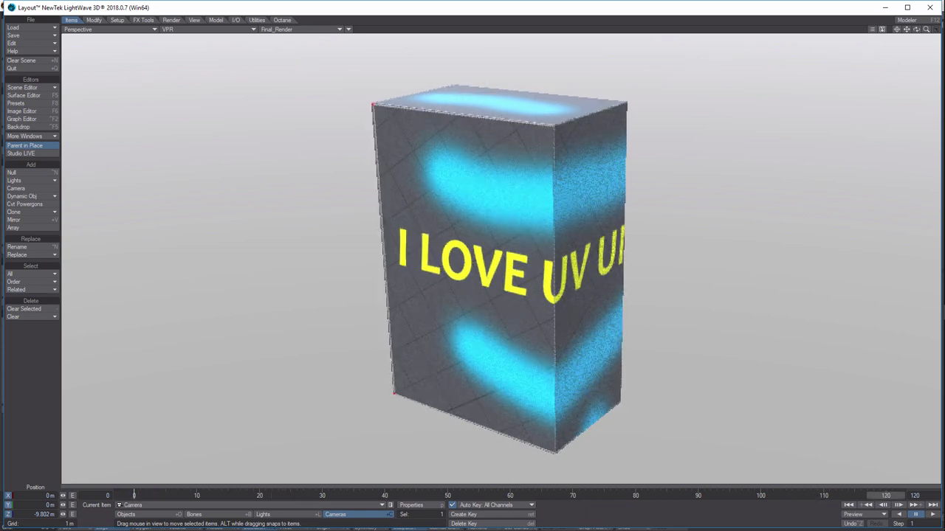
Rotate the camera to a heading of 0.20° at frame 120
key("y")
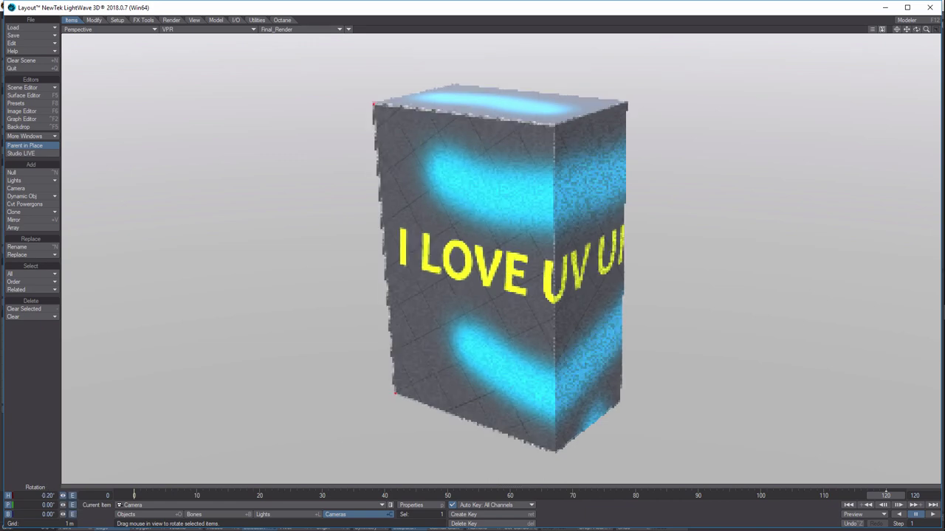